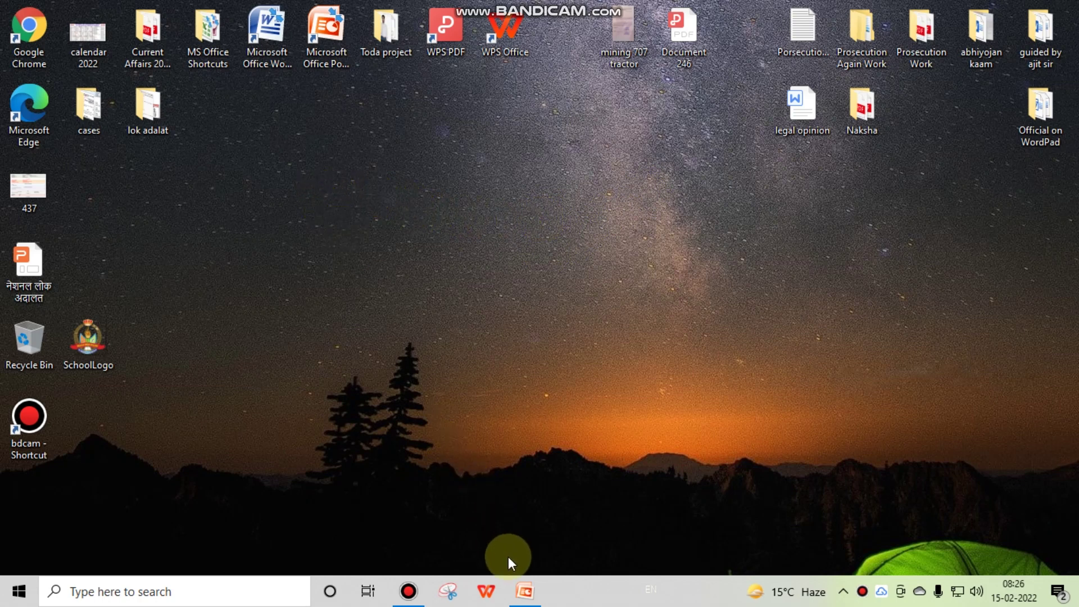
# Restore the PowerPoint window showing the blank Presentation1 from the taskbar.
pyautogui.click(525, 590)
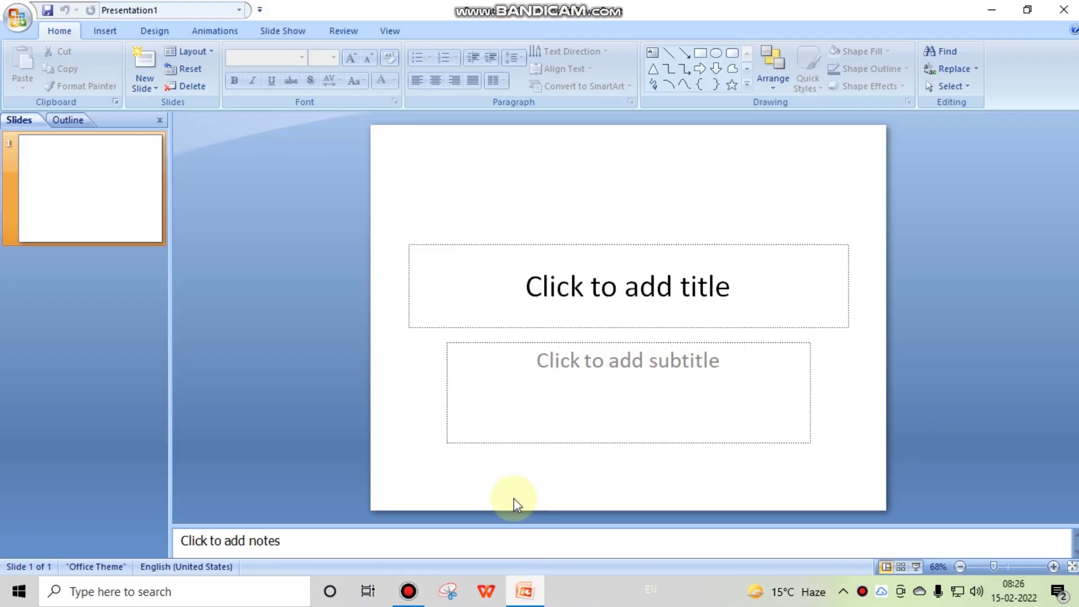
# Review the Slide Show tab's Record Narration and Rehearse Timings options, then minimise to the desktop.
pyautogui.click(287, 32)
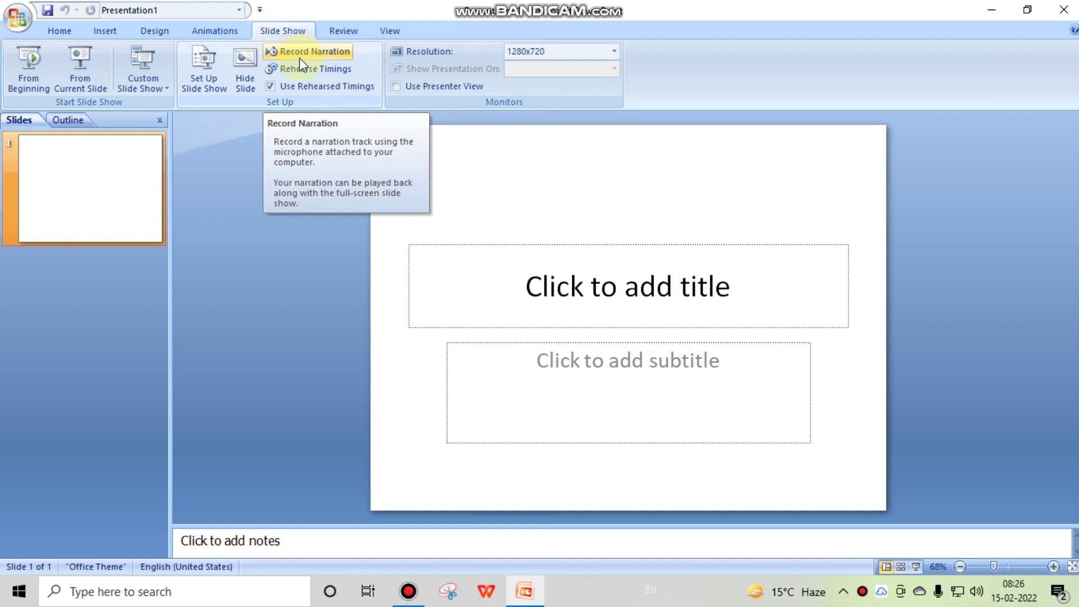
pyautogui.click(105, 179)
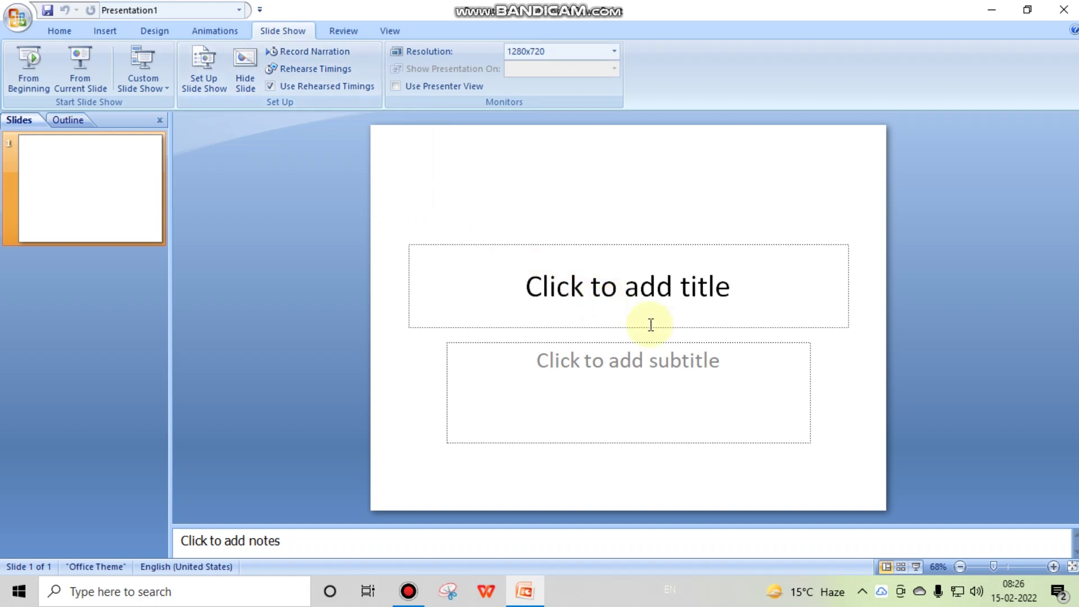
pyautogui.press('super+d')
# Open the नेशनल लोक अदालत presentation from the Office menu's Recent Documents.
pyautogui.click(18, 18)
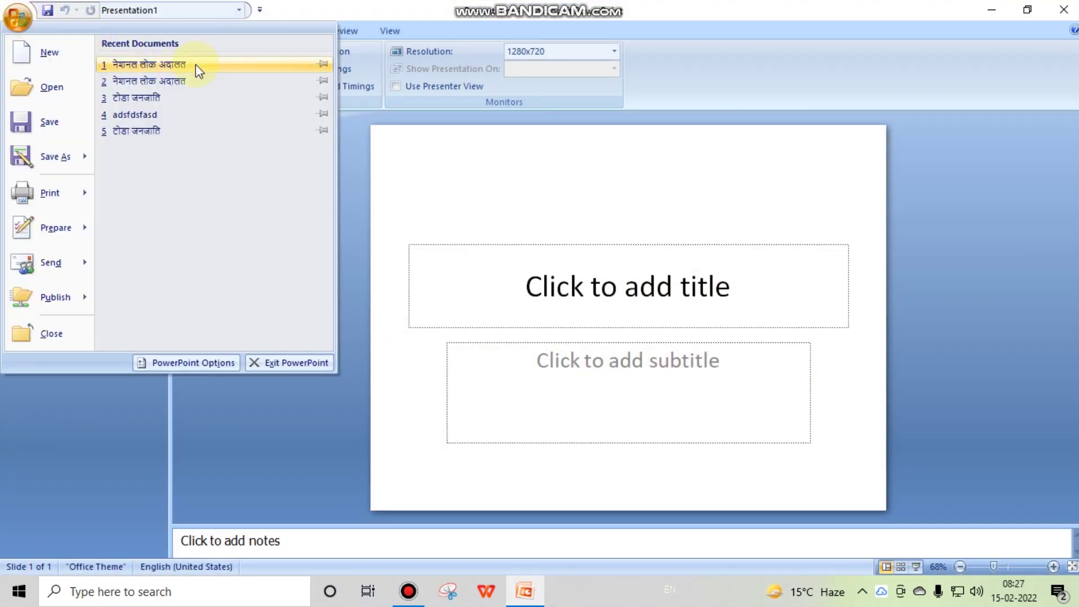
pyautogui.click(190, 82)
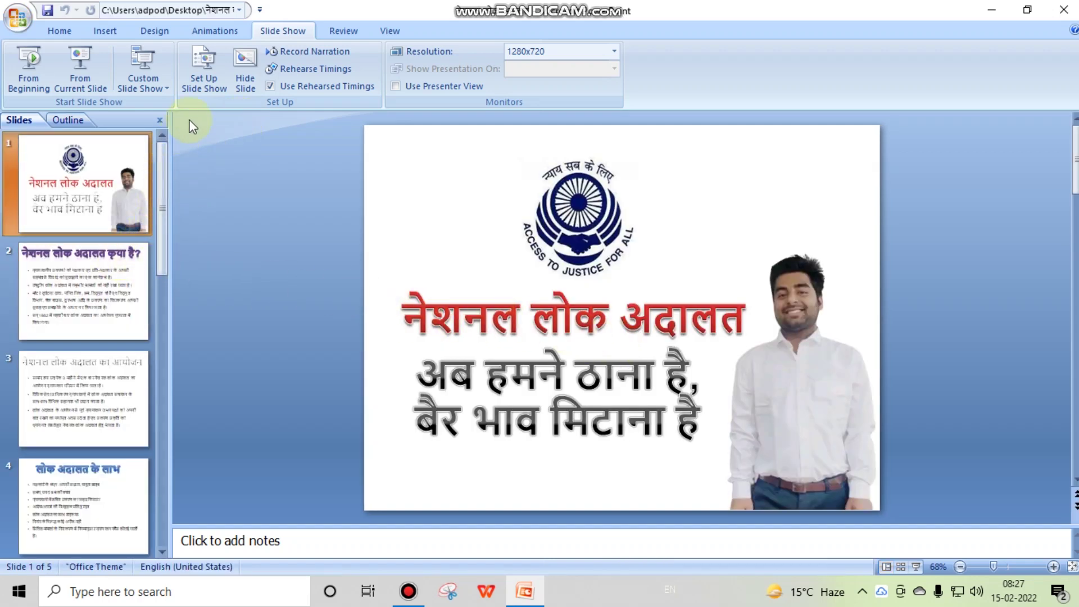
# Start Record Narration with the default settings, launching the show from the title slide.
pyautogui.click(315, 55)
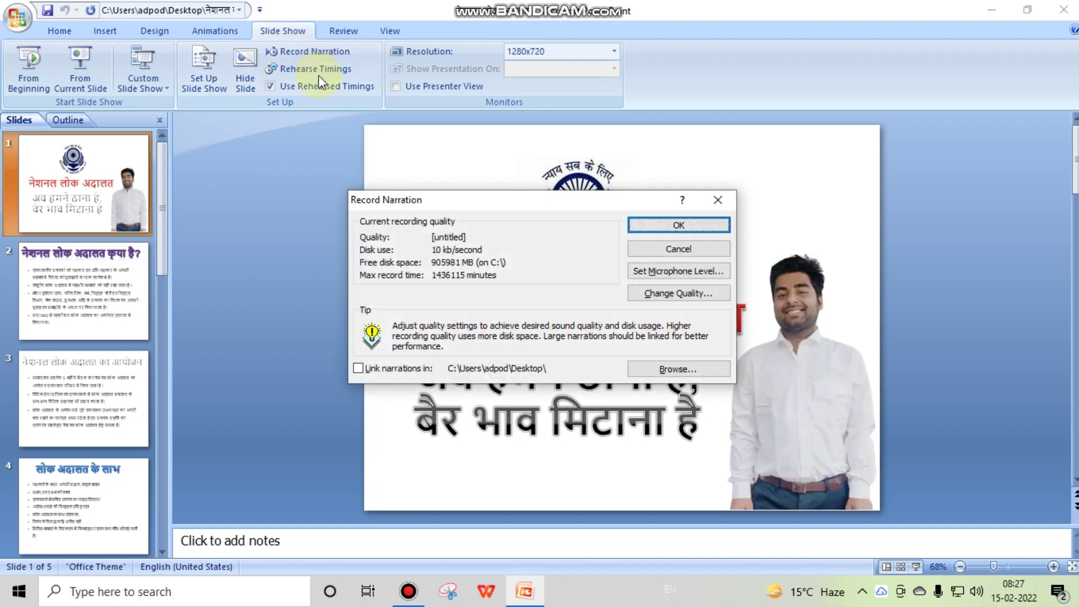
pyautogui.click(646, 228)
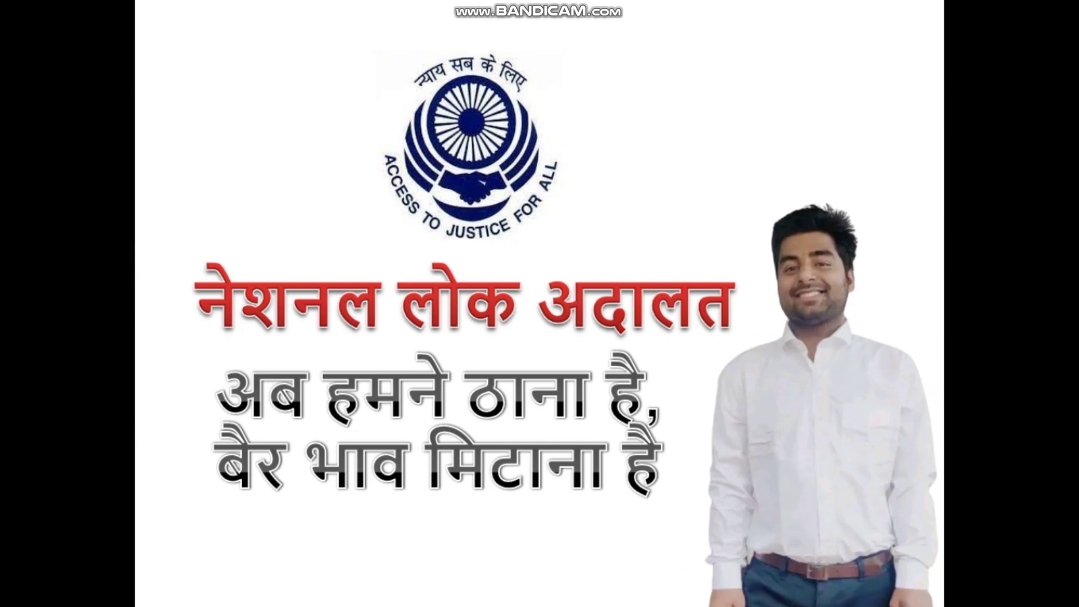
# Advance to slide 2 and draw black ballpoint marks under the third and last bullets.
pyautogui.click(993, 299)
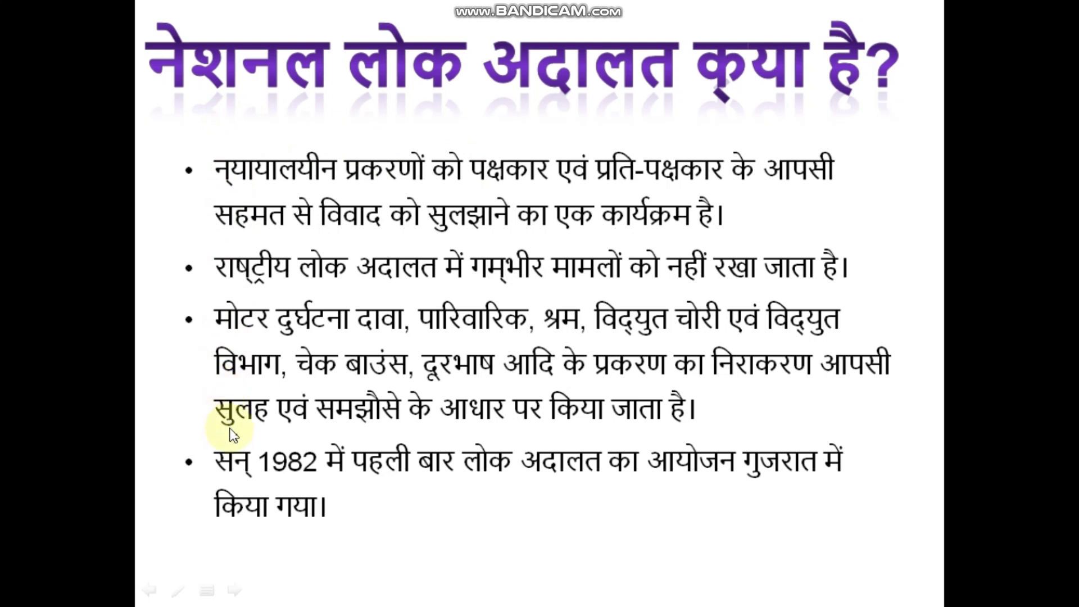
pyautogui.click(184, 595)
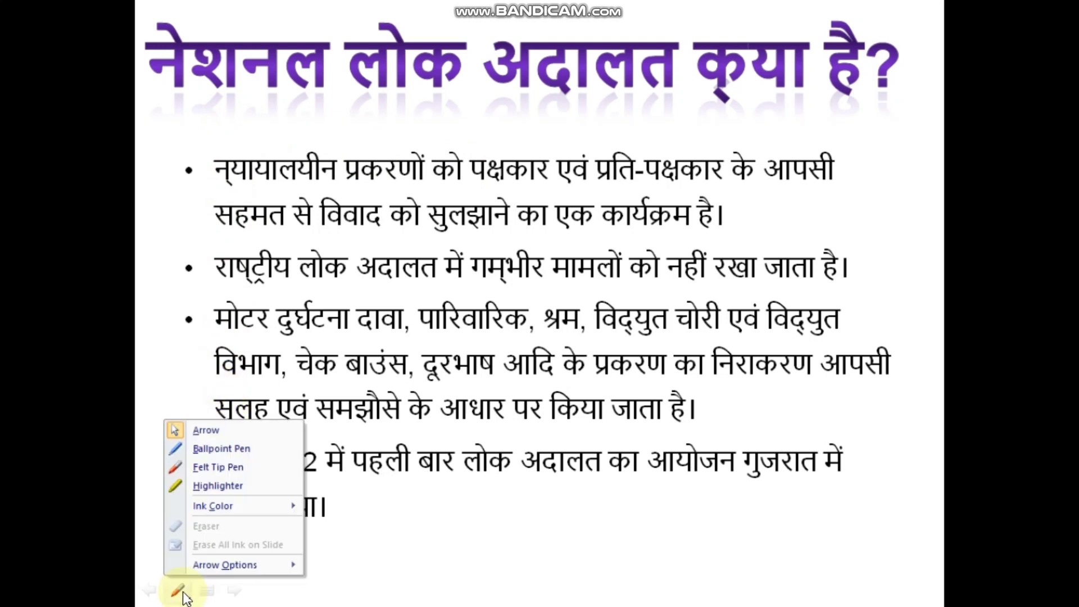
pyautogui.click(222, 451)
pyautogui.moveTo(387, 512); pyautogui.dragTo(506, 545)
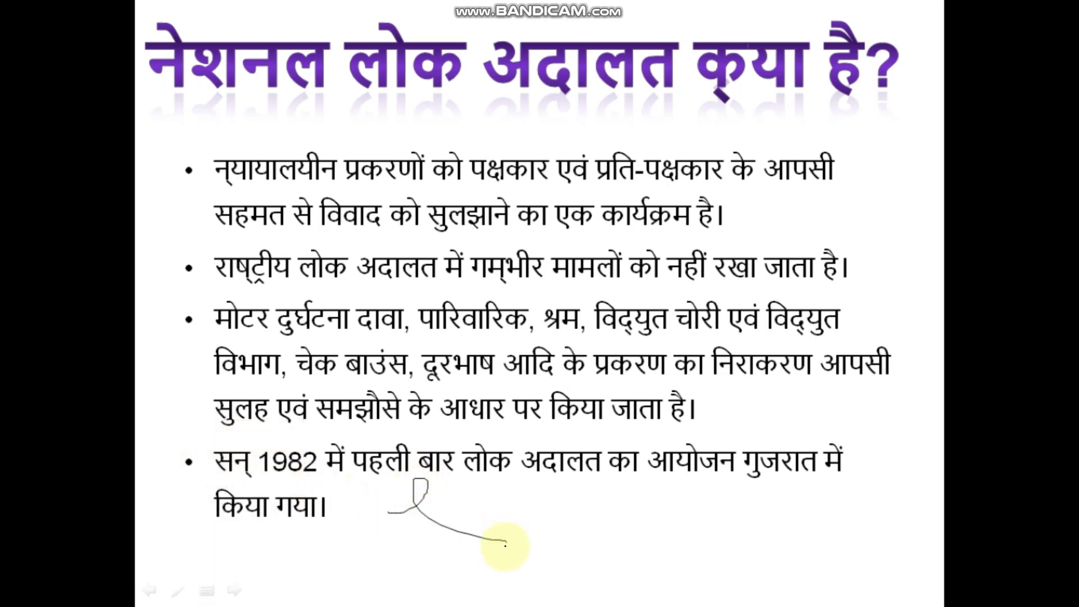
pyautogui.moveTo(622, 432); pyautogui.dragTo(913, 384)
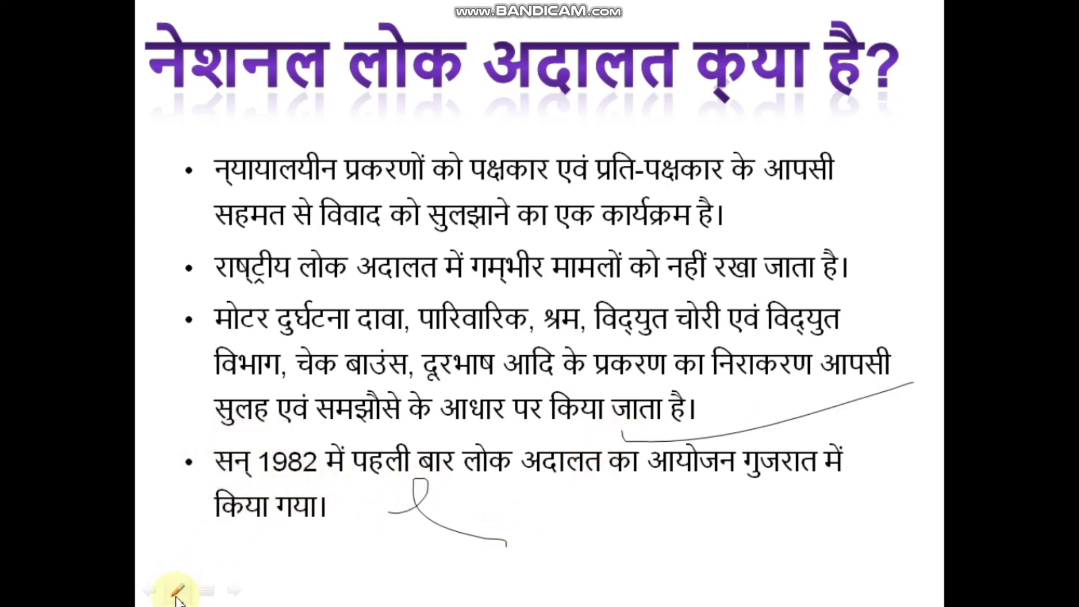
# Switch to the felt tip pen and draw red marks on the first three bullets.
pyautogui.click(178, 591)
pyautogui.click(231, 473)
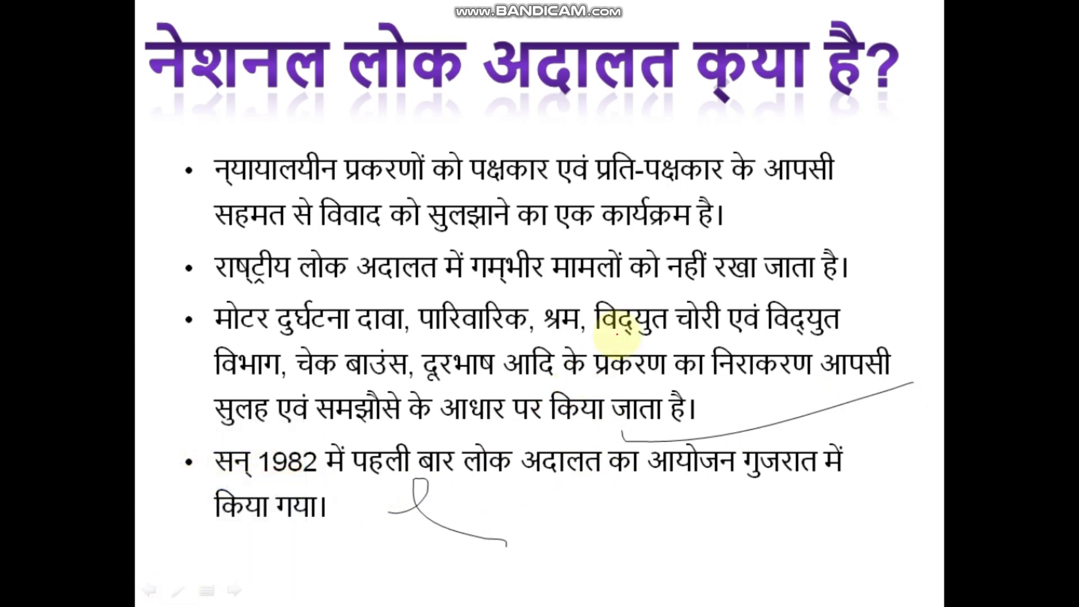
pyautogui.moveTo(845, 149); pyautogui.dragTo(924, 160)
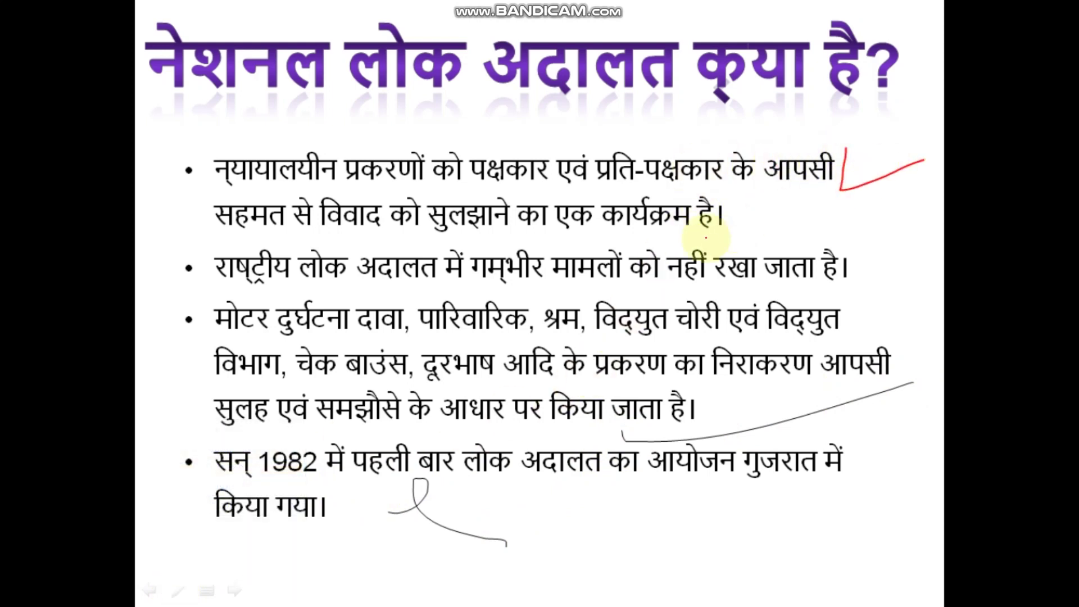
pyautogui.moveTo(662, 243); pyautogui.dragTo(786, 241)
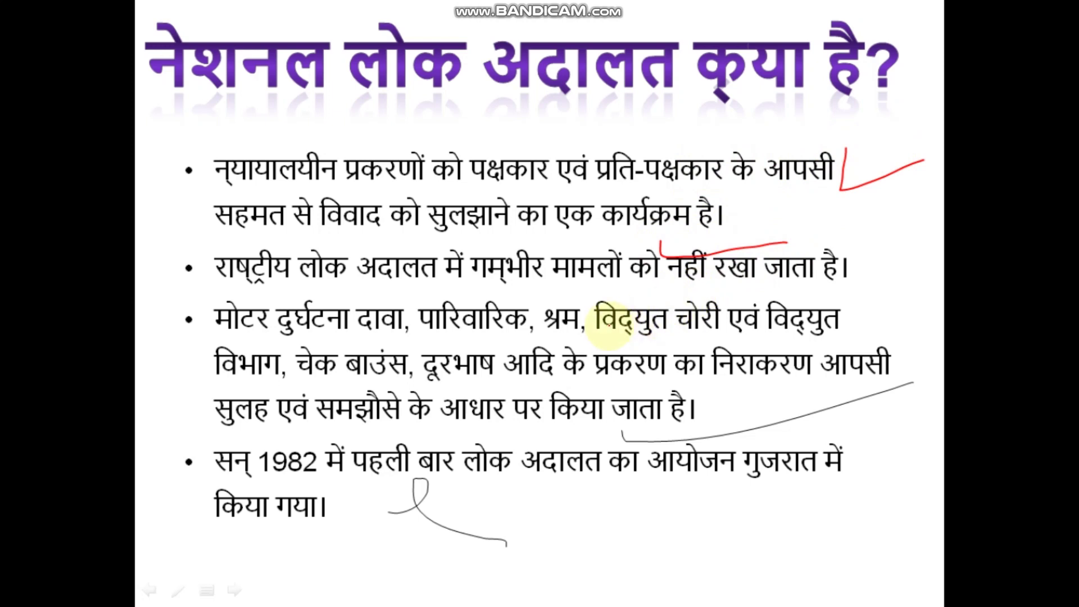
pyautogui.moveTo(601, 337); pyautogui.dragTo(712, 354)
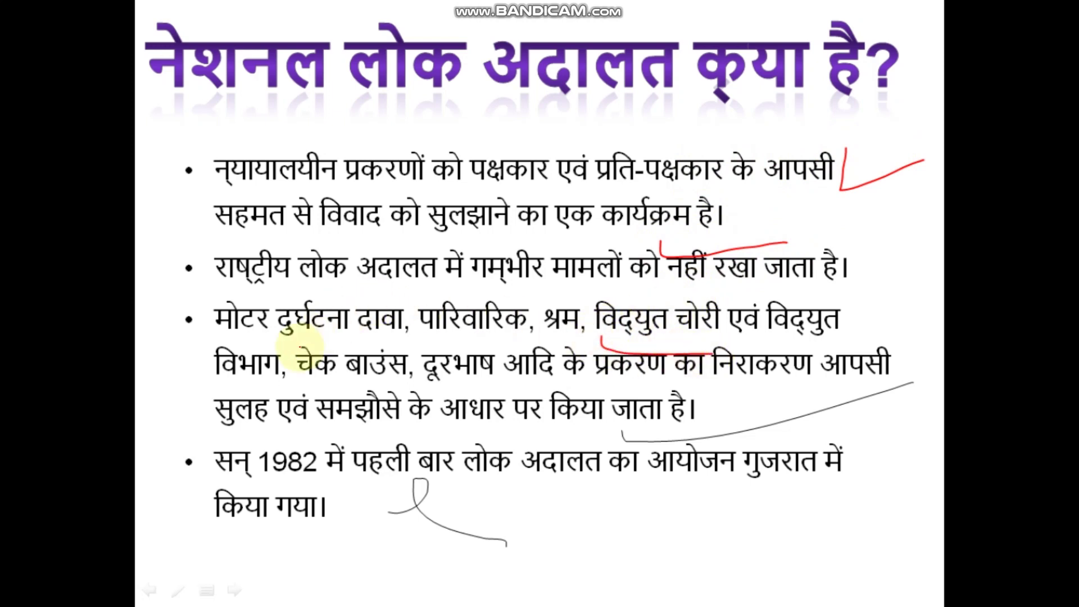
# Return the pointer to normal navigation and bring up the pen options again.
pyautogui.click(177, 590)
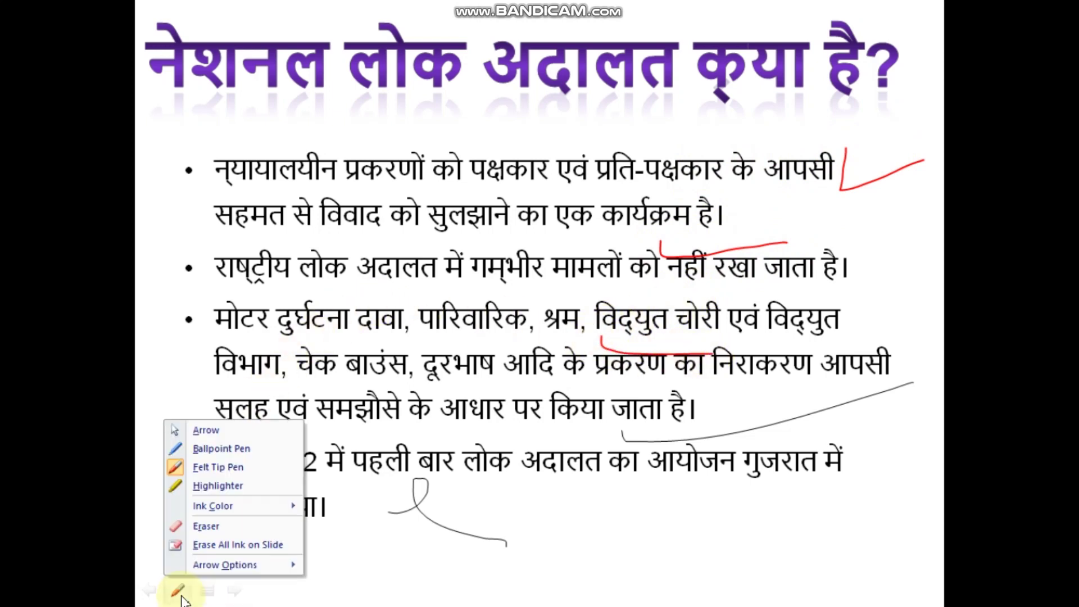
pyautogui.click(222, 433)
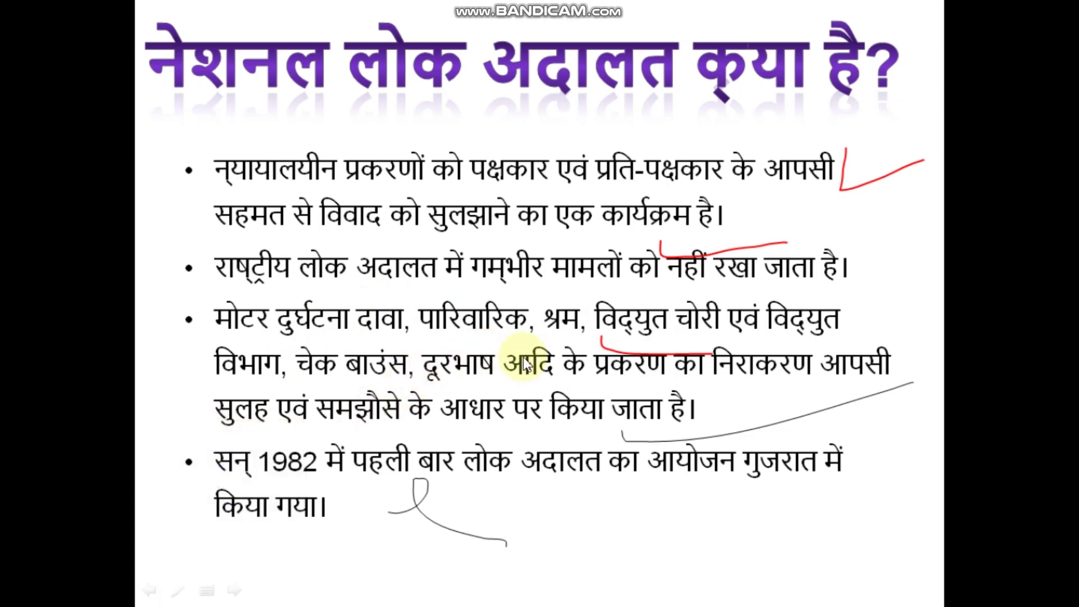
pyautogui.click(179, 590)
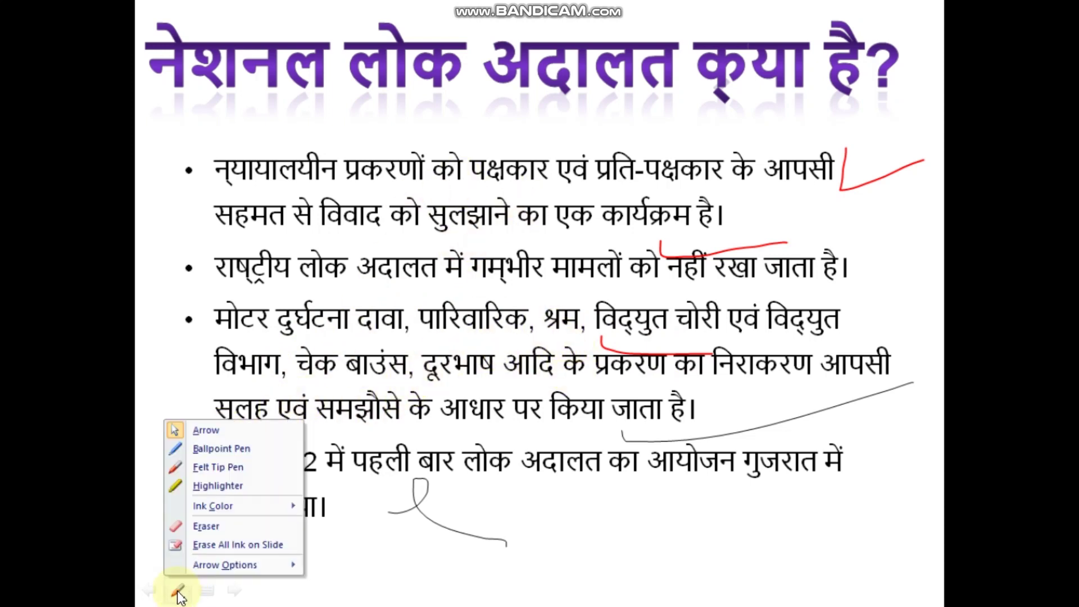
# Erase the red tick, black loop, red underline and black curve with the Eraser.
pyautogui.click(231, 526)
pyautogui.click(845, 160)
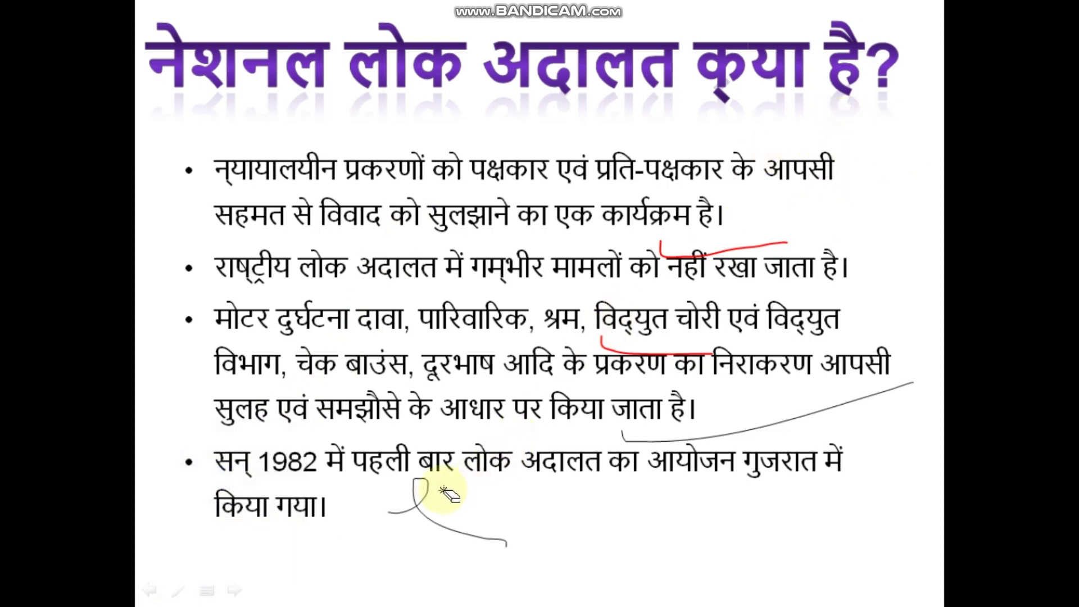
pyautogui.click(413, 506)
pyautogui.click(657, 351)
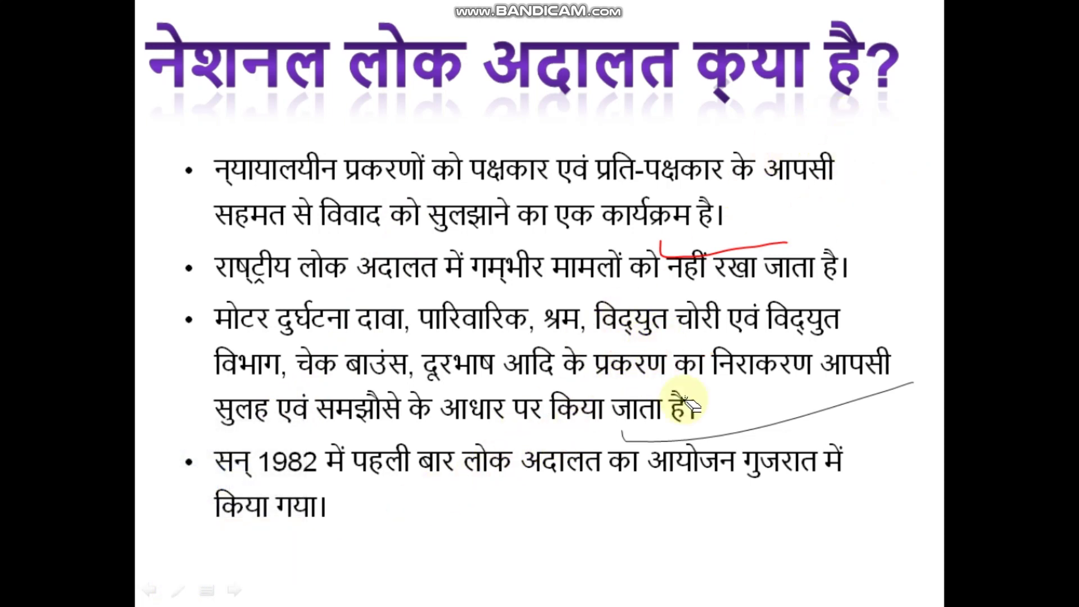
pyautogui.click(703, 439)
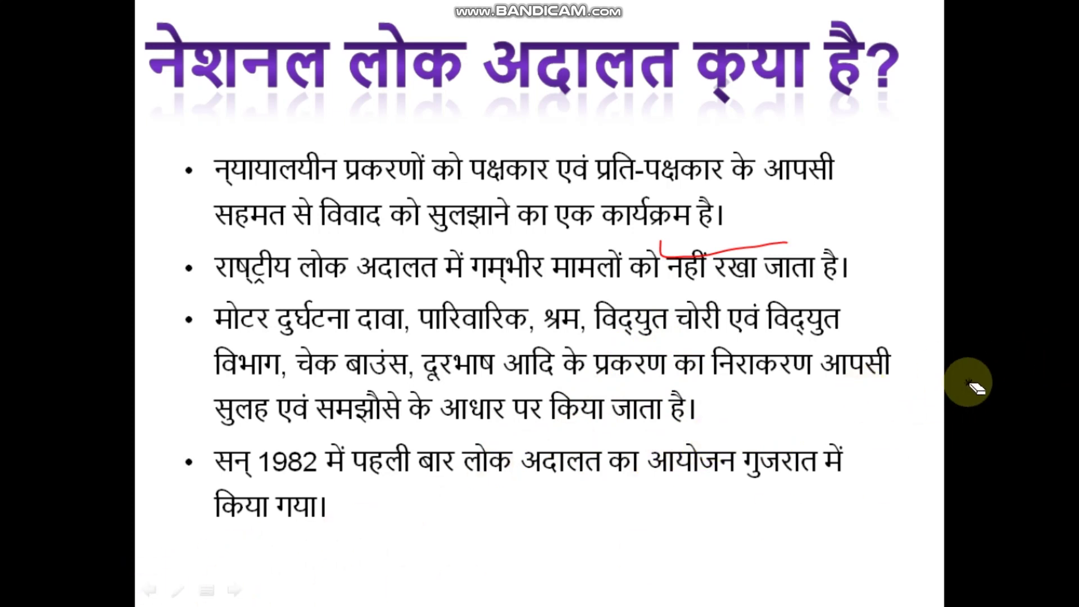
# Erase the last red mark above नहीं रखा, then move on to the next slide.
pyautogui.click(178, 591)
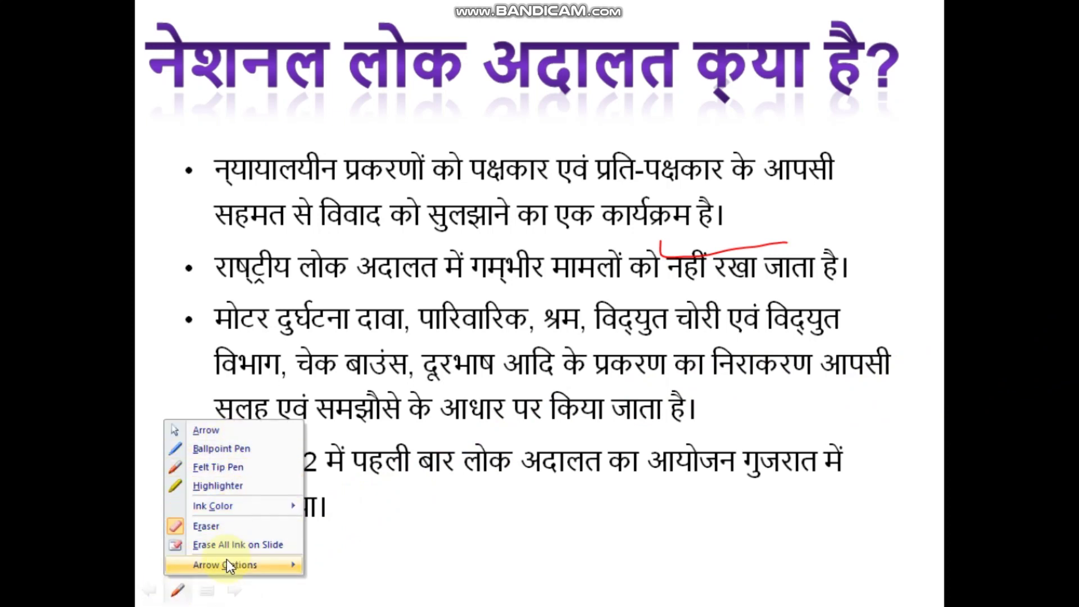
pyautogui.click(192, 527)
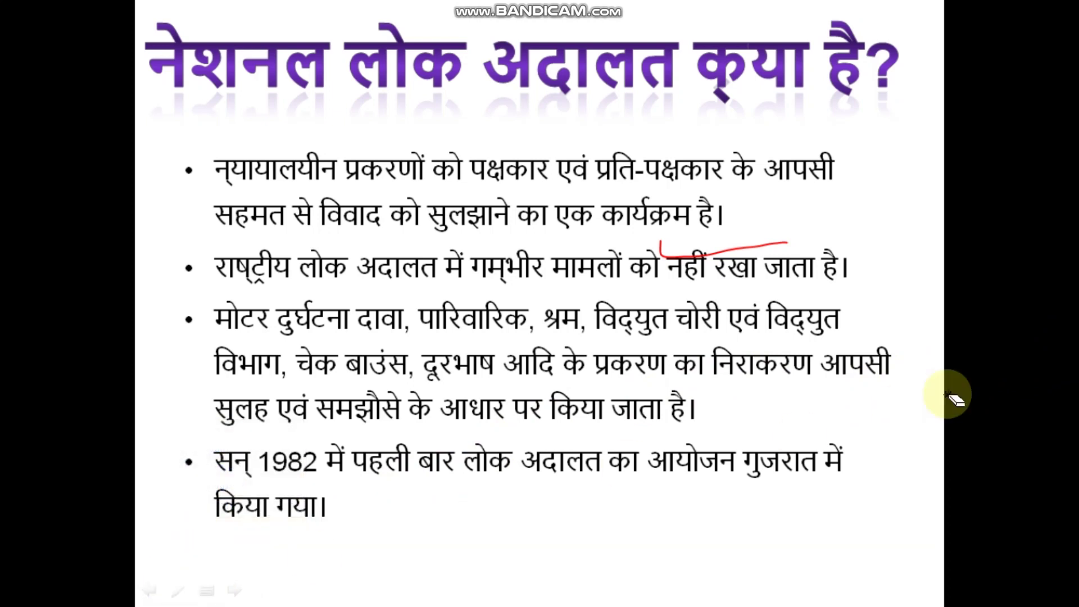
pyautogui.click(750, 243)
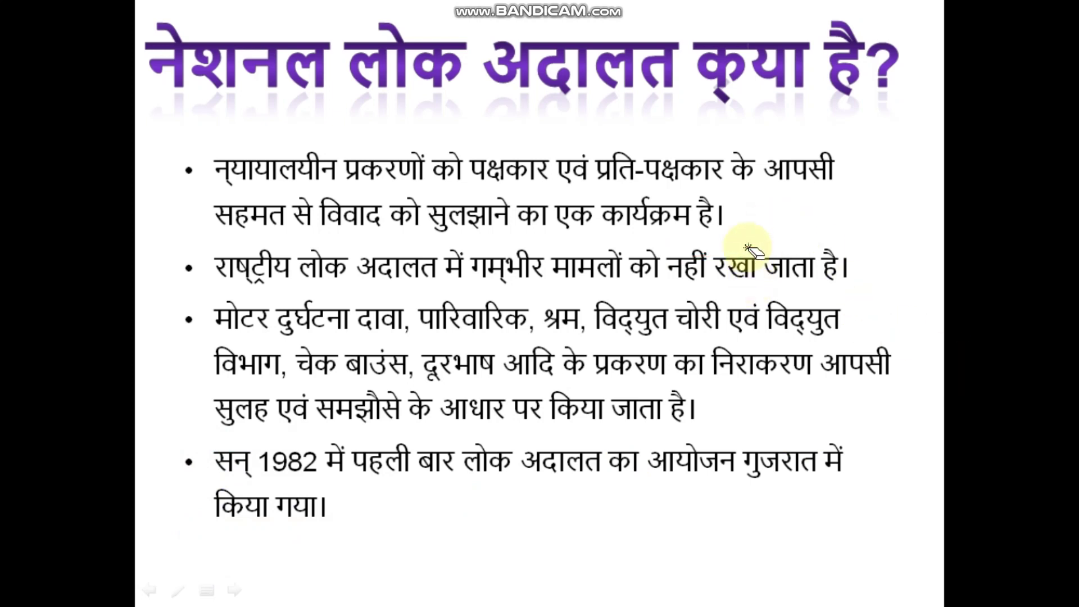
pyautogui.click(179, 593)
pyautogui.moveTo(220, 506)
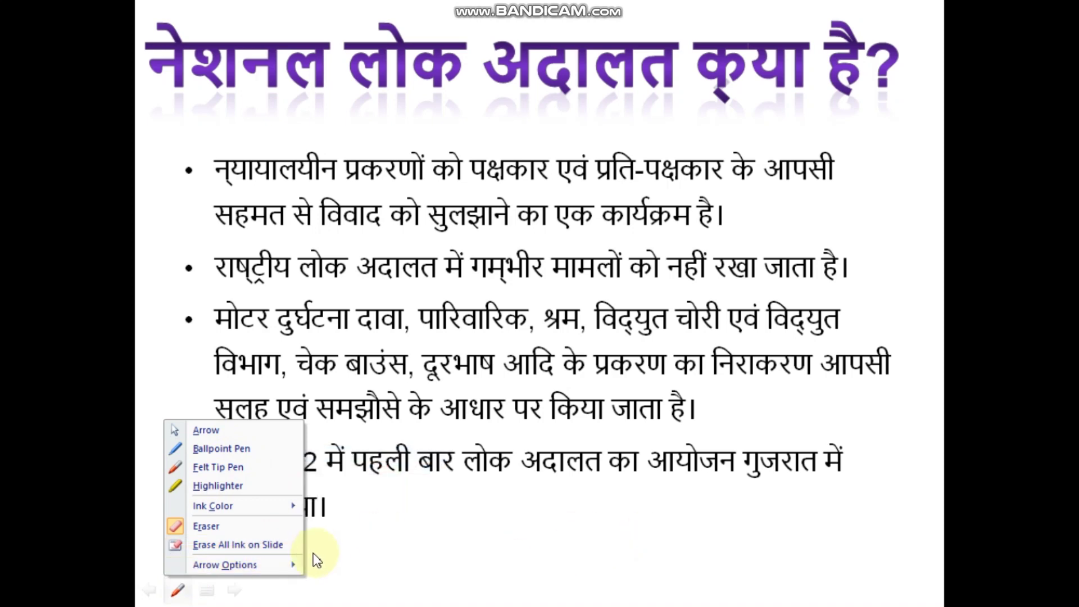
pyautogui.click(235, 588)
pyautogui.click(235, 589)
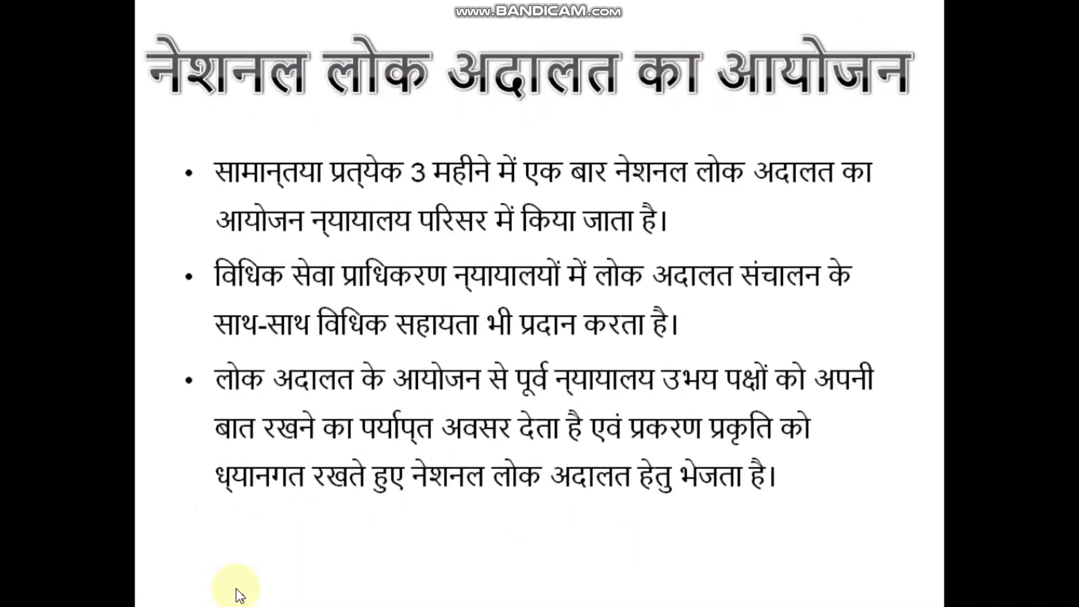
# Run the show past the धन्यवाद slide to its end and keep the new slide timings.
pyautogui.click(234, 588)
pyautogui.click(236, 591)
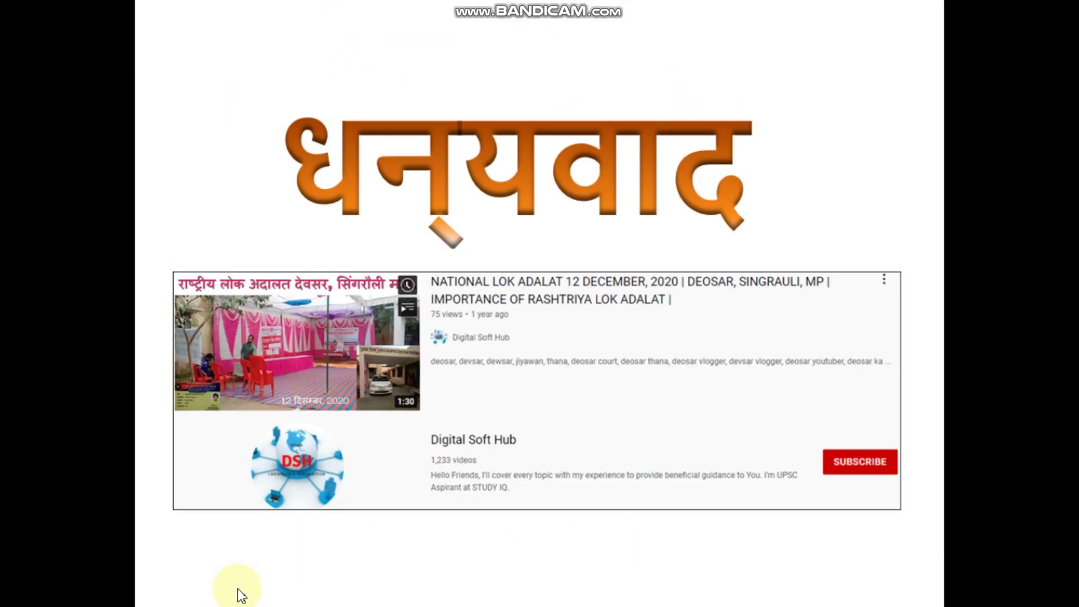
pyautogui.click(235, 590)
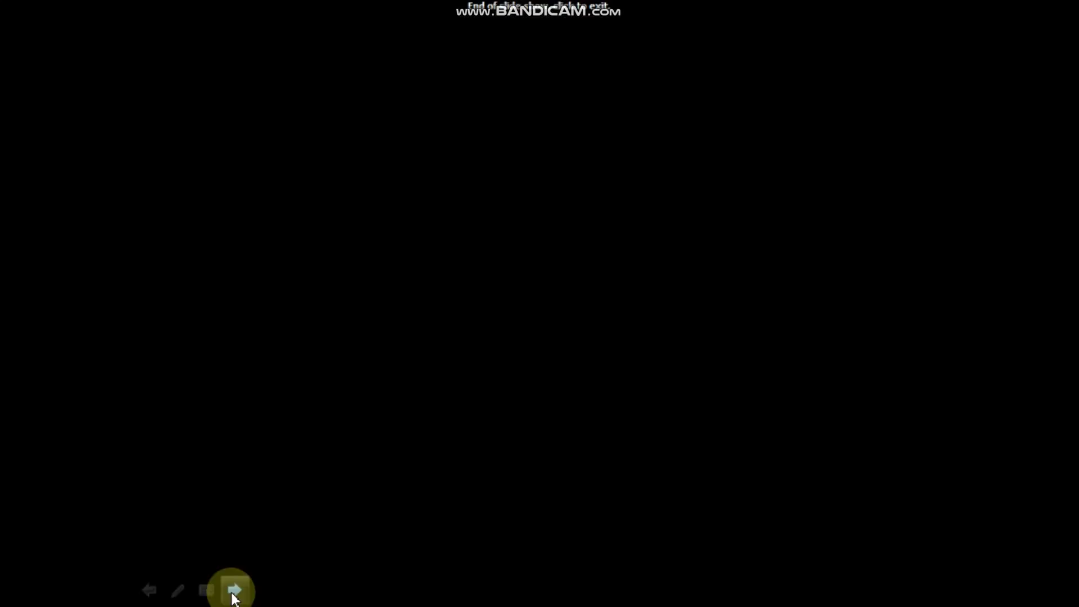
pyautogui.click(234, 592)
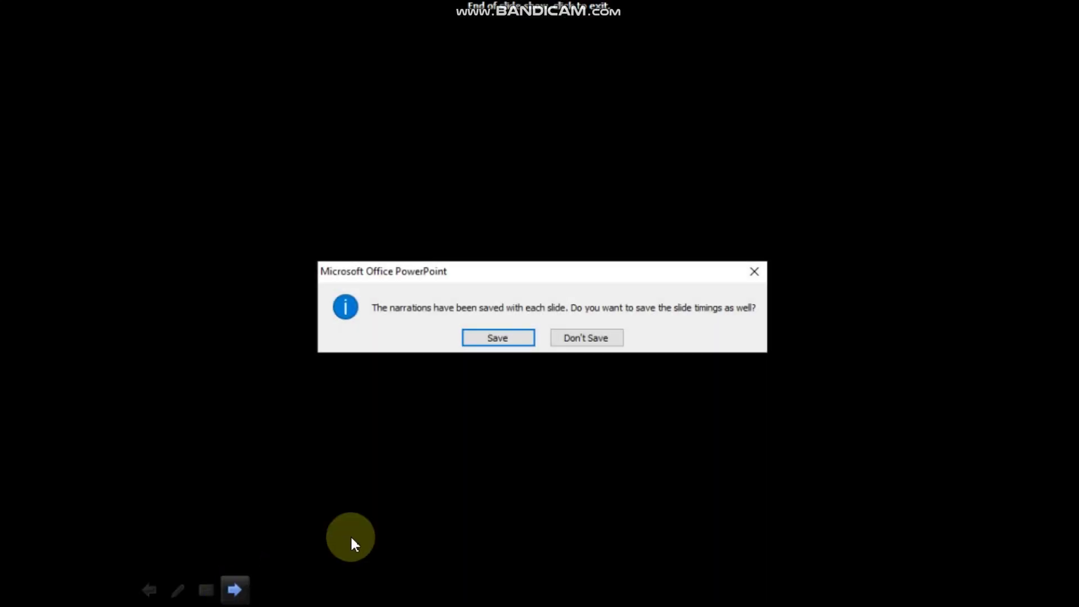
pyautogui.click(508, 338)
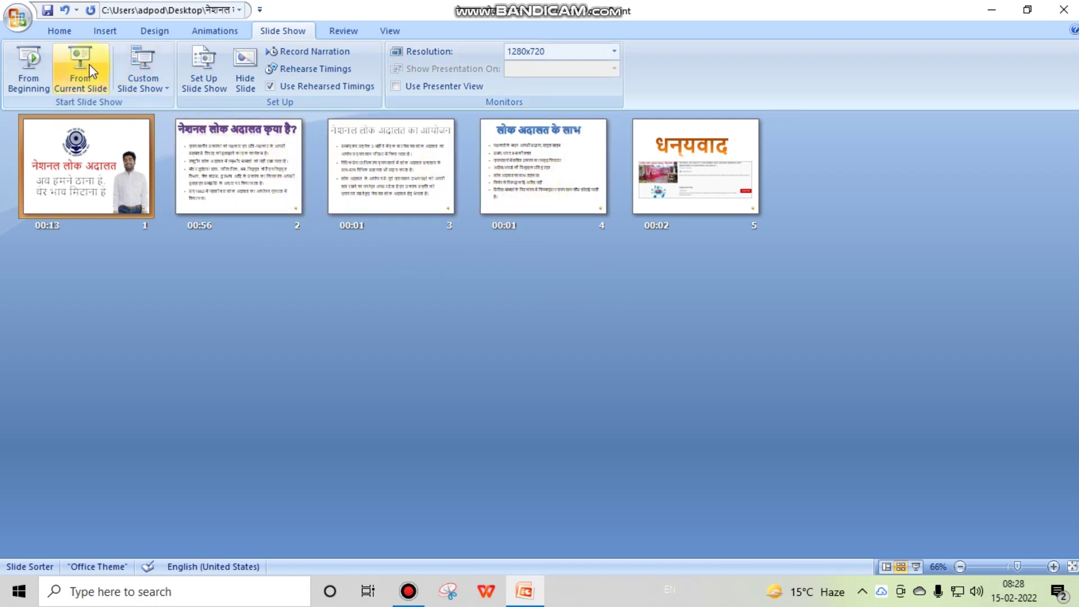
pyautogui.click(16, 19)
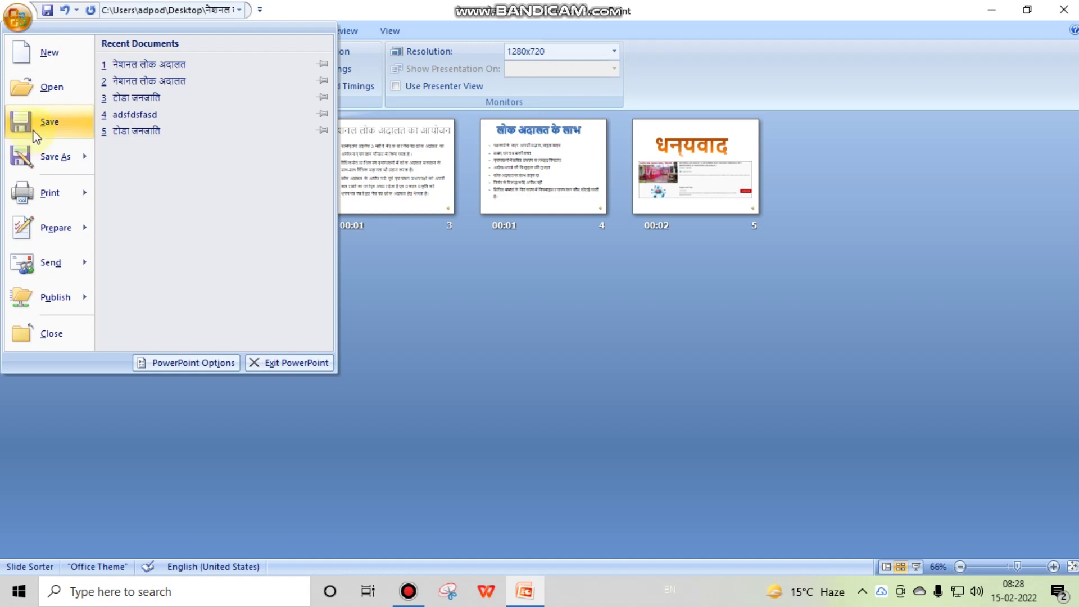
pyautogui.moveTo(55, 157)
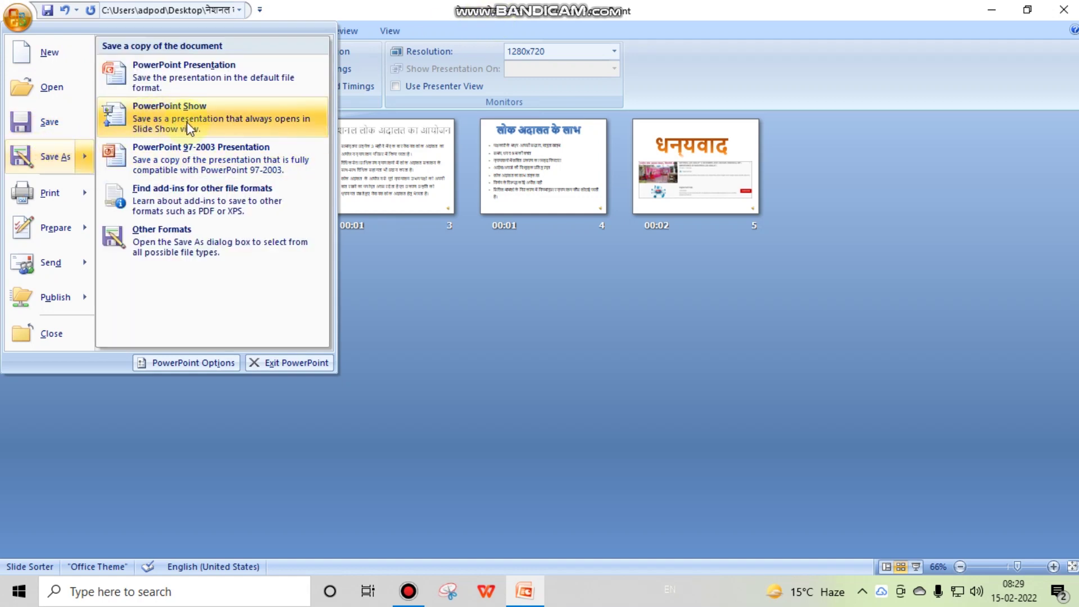
# Save a copy to the Desktop as PowerPoint Show 'नेशनल लोक अदालत v'.
pyautogui.click(28, 156)
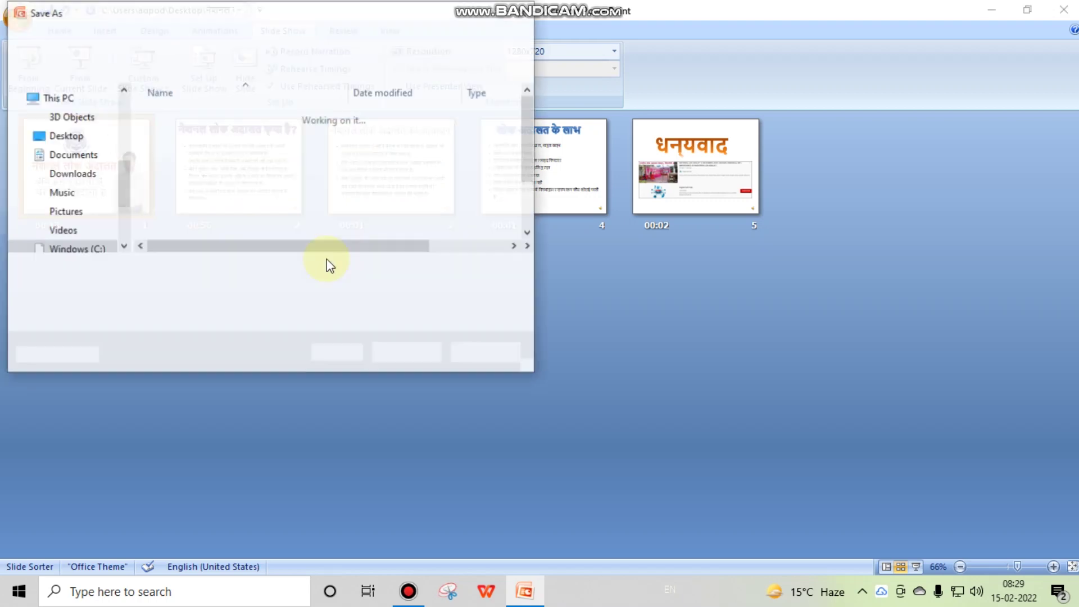
pyautogui.click(183, 290)
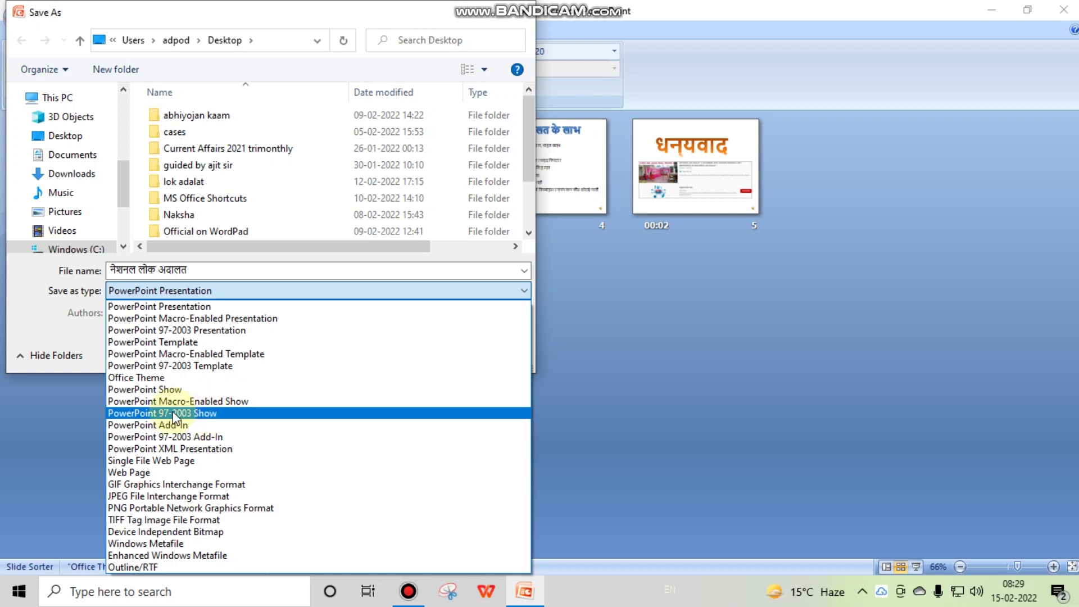
pyautogui.click(188, 414)
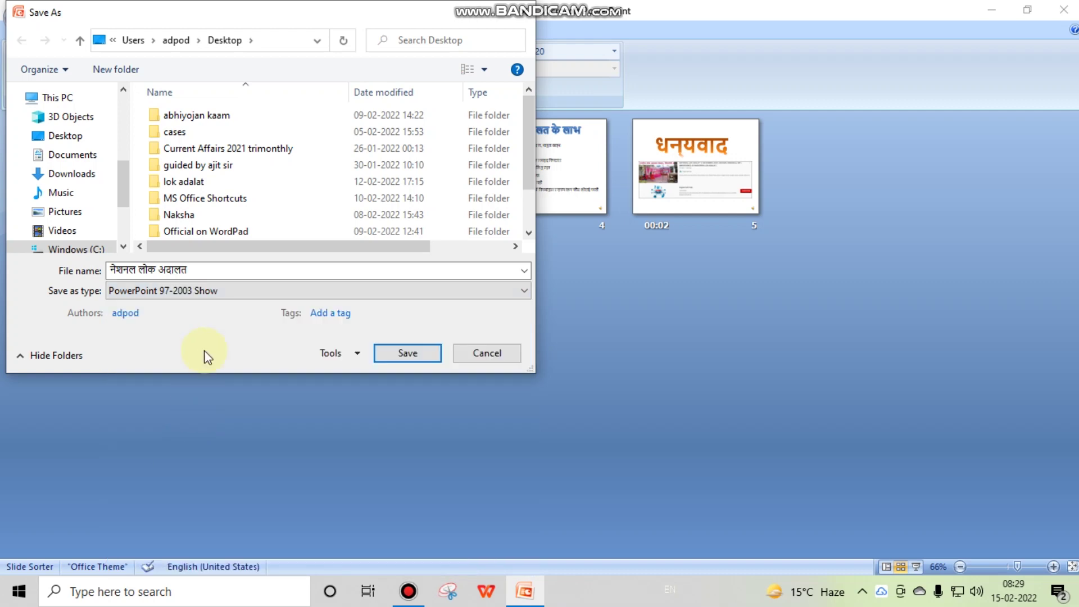
pyautogui.click(252, 293)
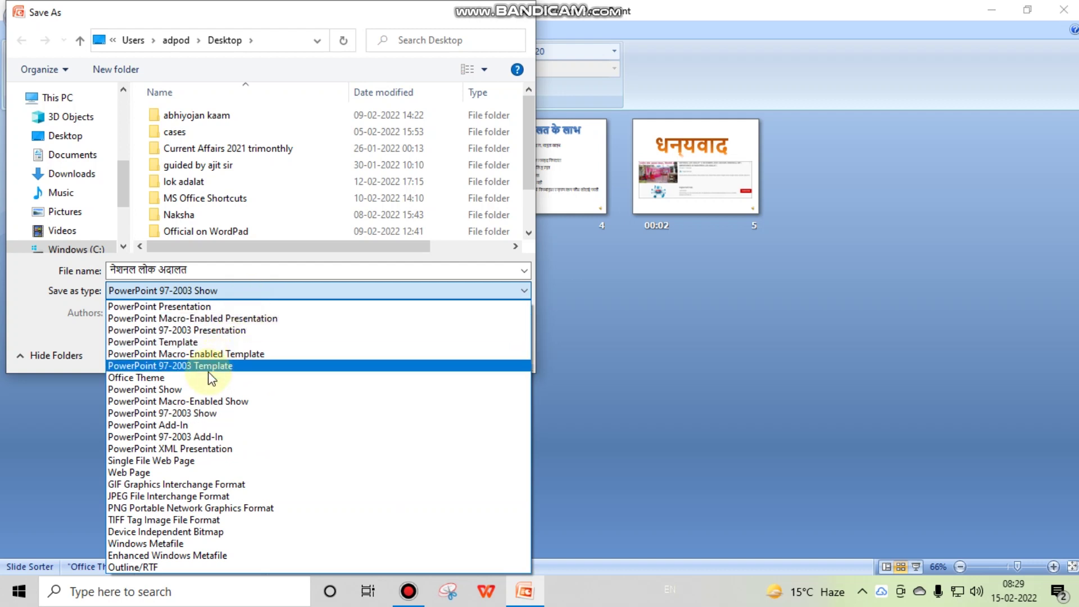
pyautogui.click(188, 390)
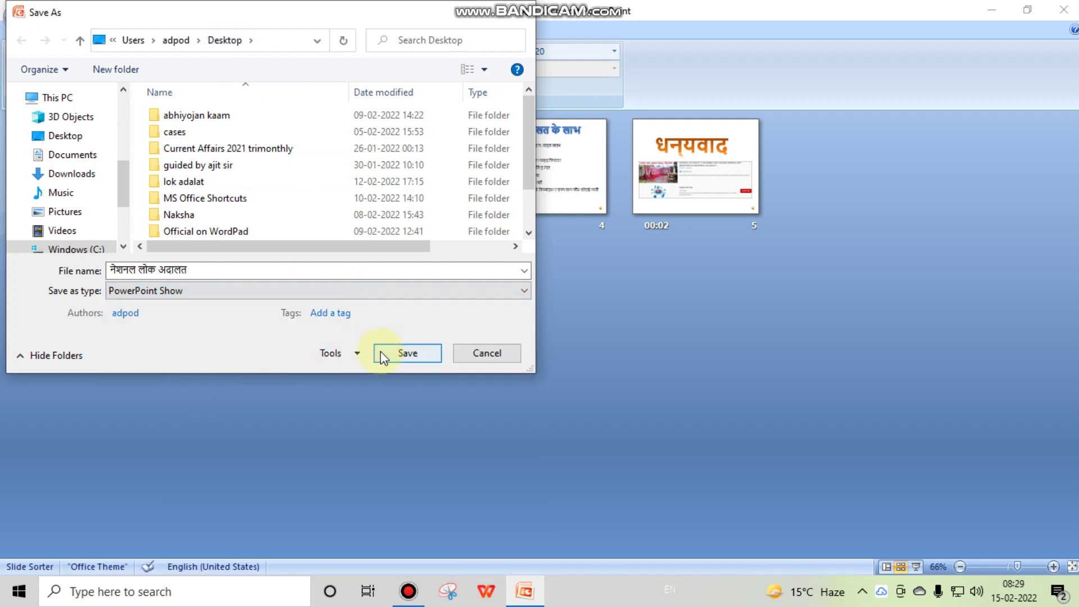
pyautogui.doubleClick(306, 275)
pyautogui.click(306, 275)
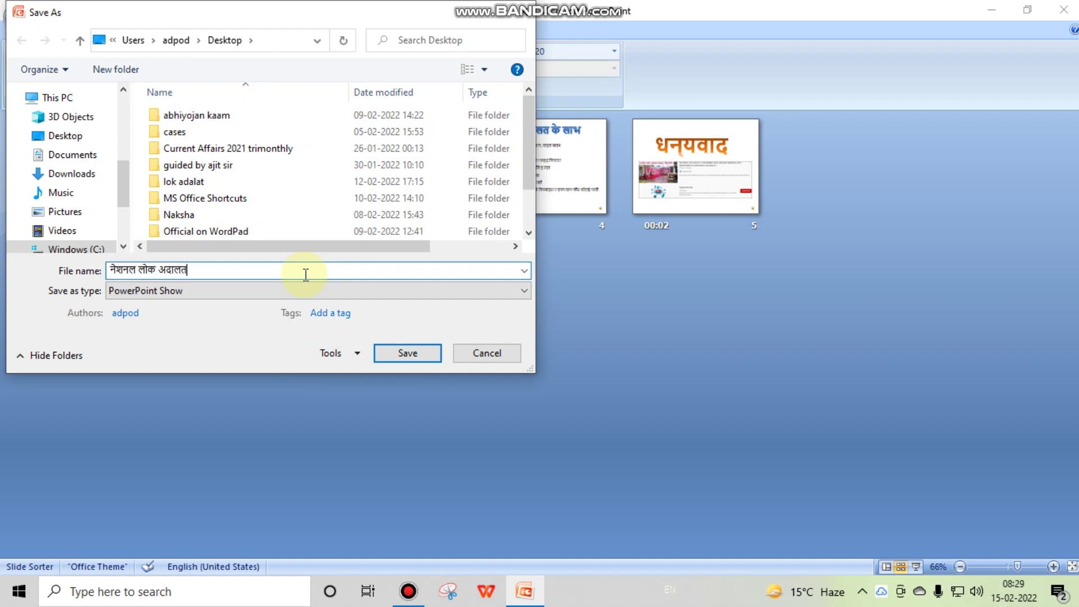
pyautogui.write(' v')
pyautogui.click(393, 351)
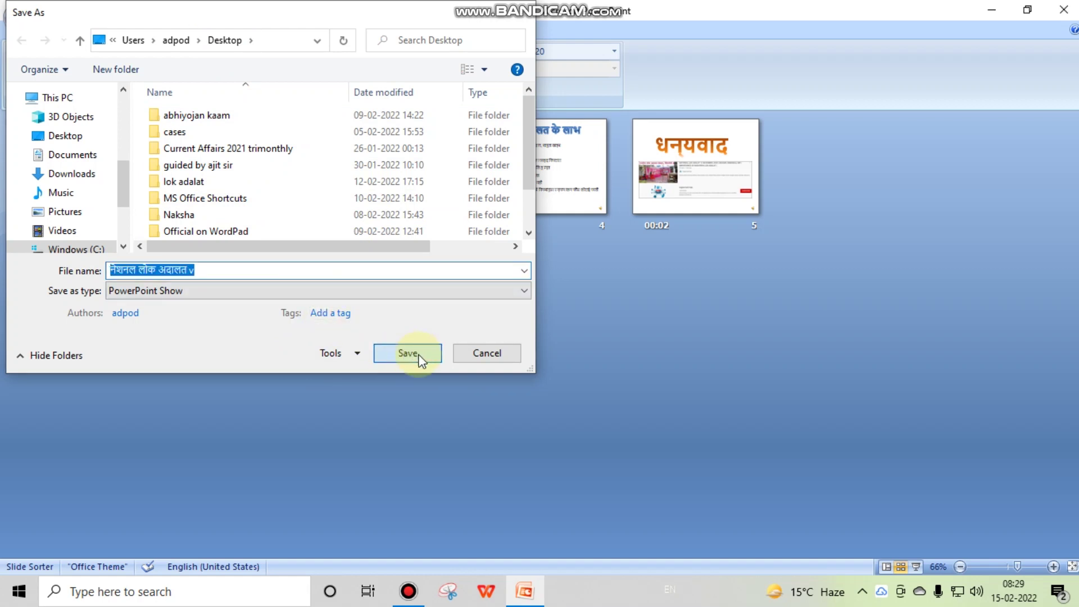
# Go to the desktop and open the new नेशनल लोक अदालत v.ppsx show file.
pyautogui.press('super+d')
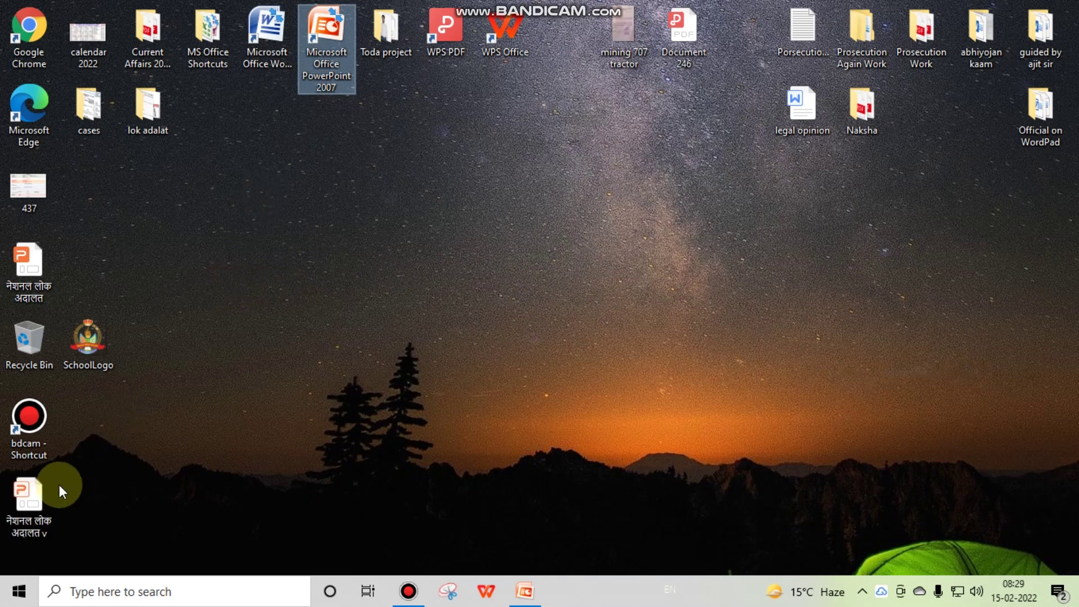
pyautogui.moveTo(53, 494)
pyautogui.mouseDown()
pyautogui.moveTo(282, 422)
pyautogui.moveTo(360, 274)
pyautogui.mouseUp()
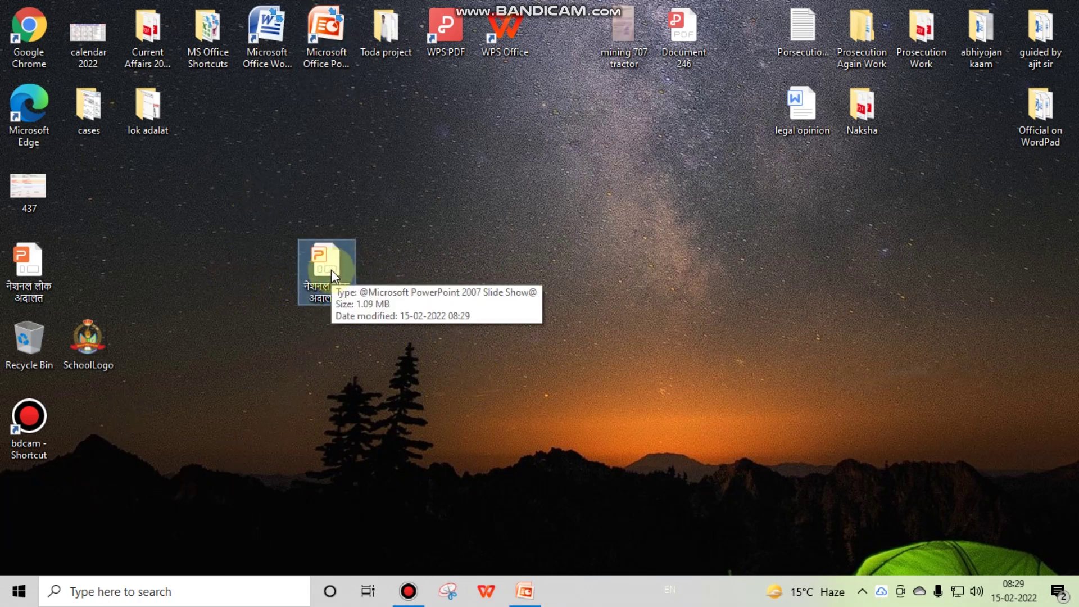
pyautogui.doubleClick(343, 263)
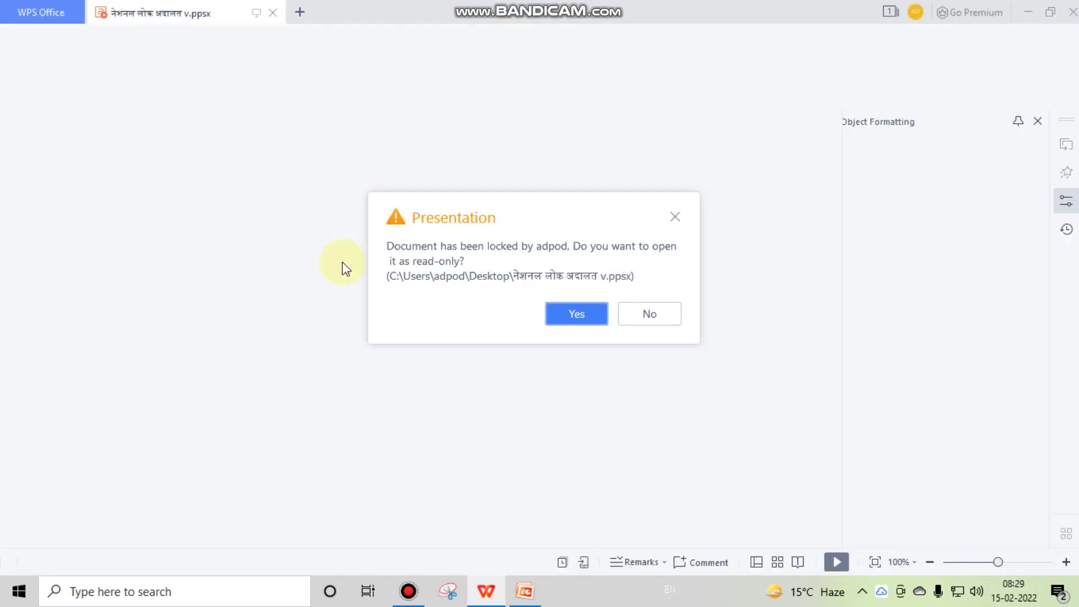
# Accept read-only opening and advance the show to the नेशनल लोक अदालत क्या है? slide.
pyautogui.click(597, 312)
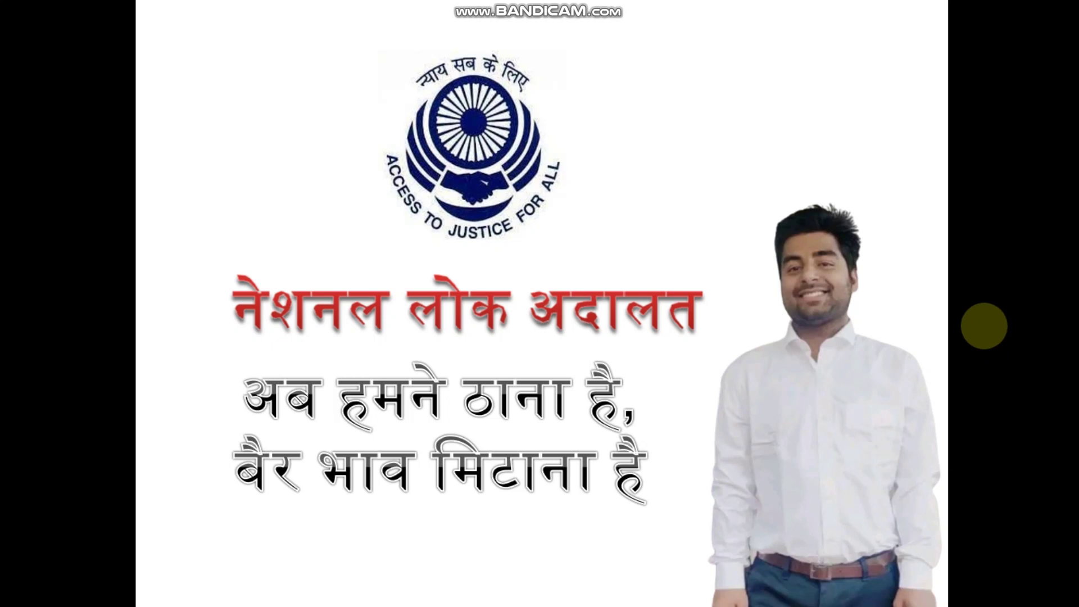
pyautogui.press('Right')
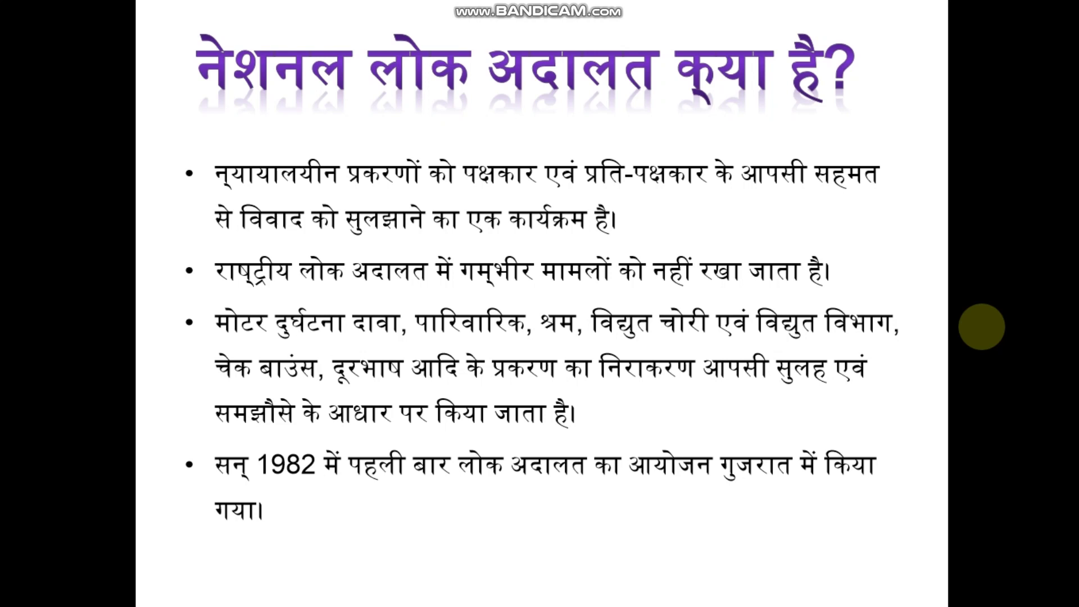
pyautogui.moveTo(303, 576)
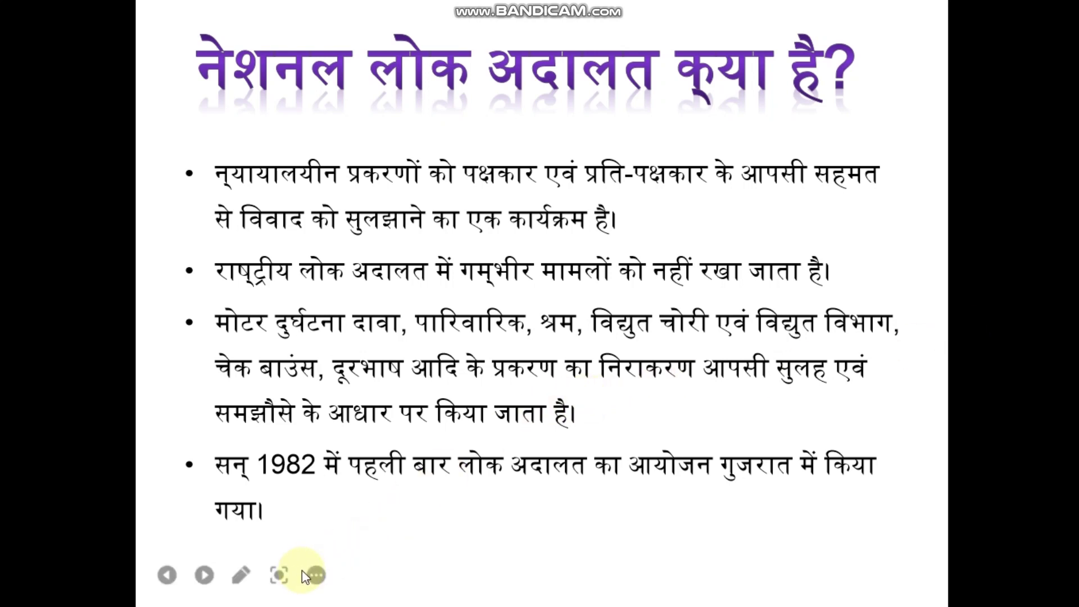
# Look through the show toolbar's extra options and pen-and-ink menus, then close them.
pyautogui.click(316, 577)
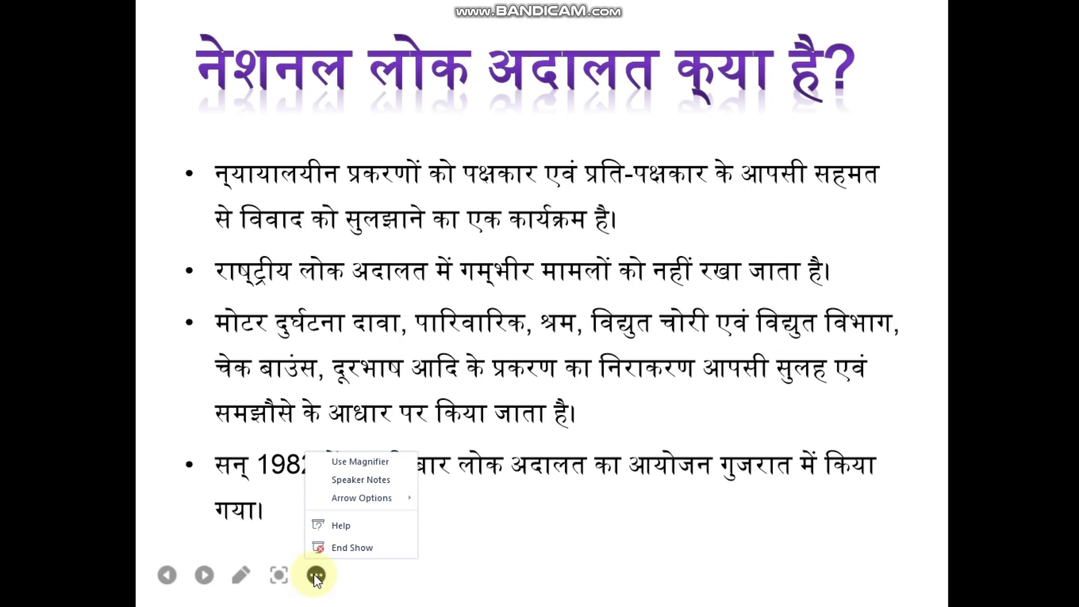
pyautogui.click(239, 578)
pyautogui.click(238, 580)
pyautogui.click(238, 579)
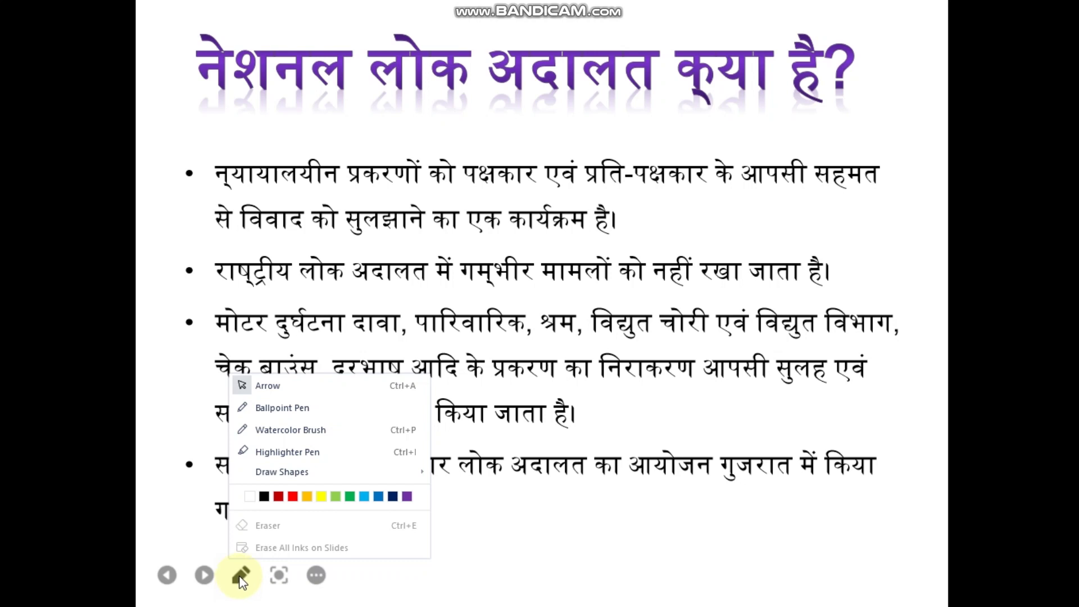
pyautogui.click(241, 574)
# Advance through the remaining slides to the closing धन्यवाद slide.
pyautogui.press('Right')
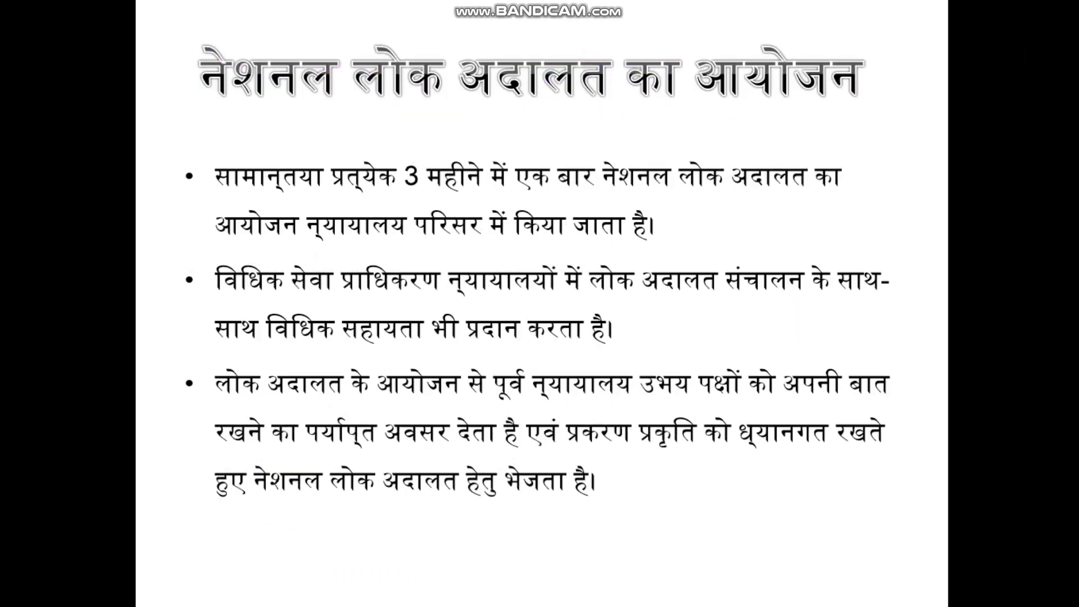
pyautogui.press('Right')
pyautogui.press('Right')
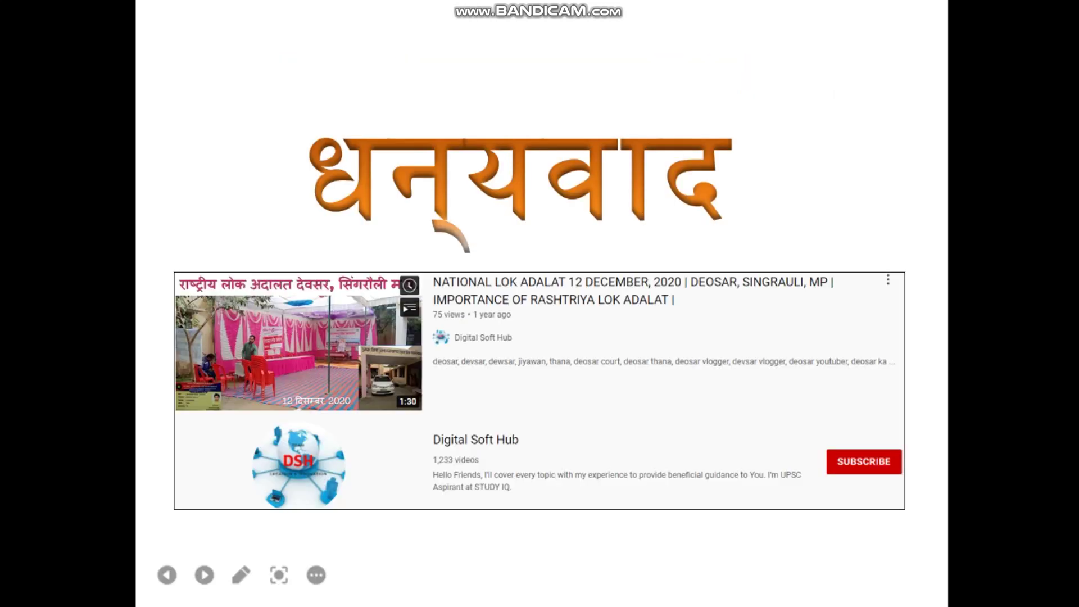
pyautogui.press('Right')
# End the slide show, close WPS Office, refresh the desktop to show 'नेशनल लोक अदालत v', and bring up Bandicam.
pyautogui.click(909, 157)
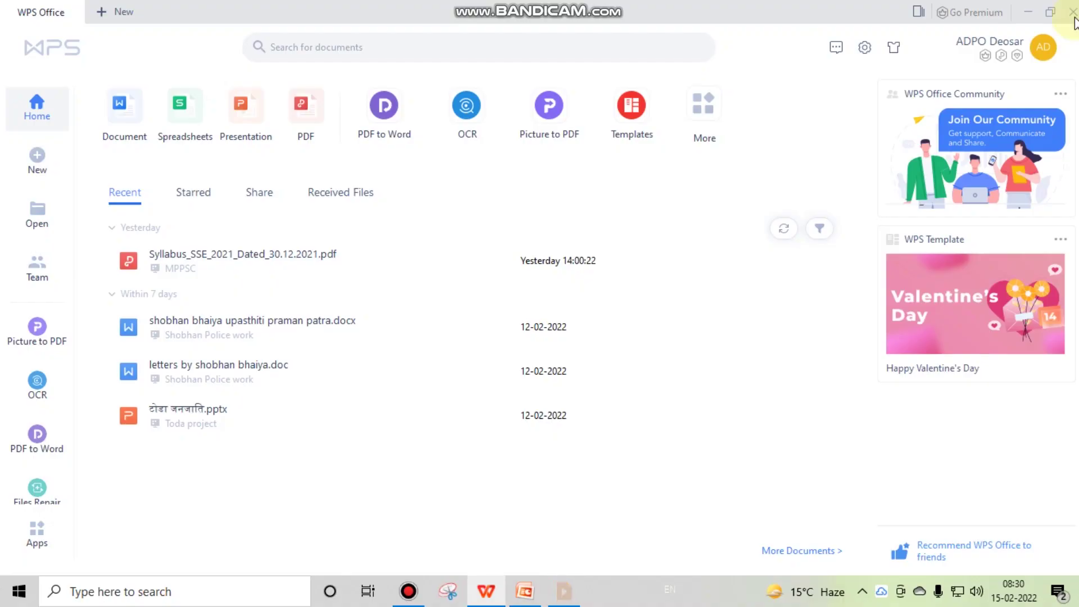
pyautogui.click(1066, 8)
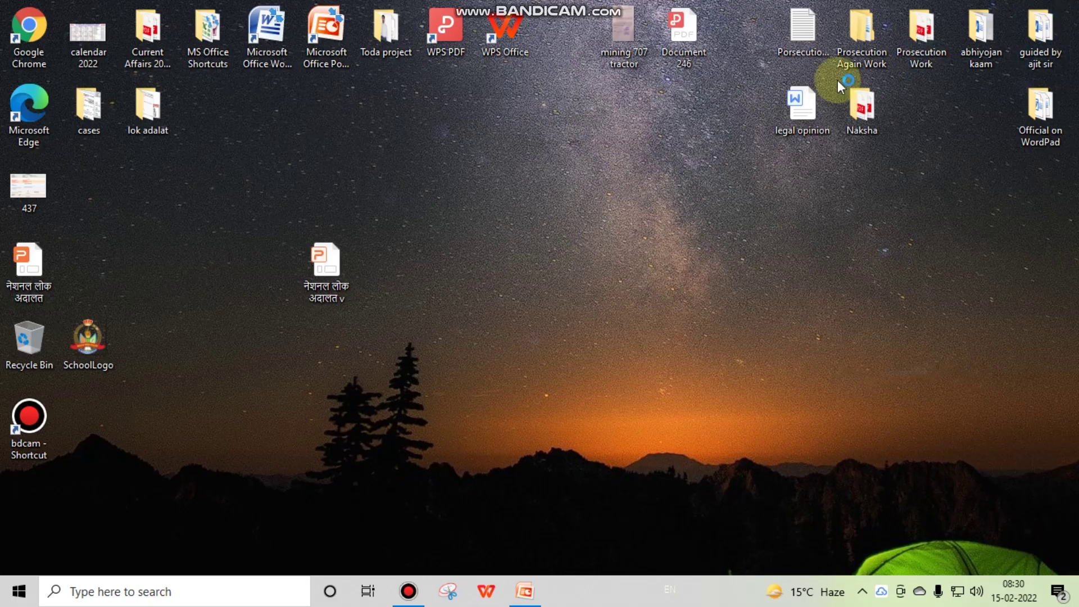
pyautogui.rightClick(473, 211)
pyautogui.click(509, 256)
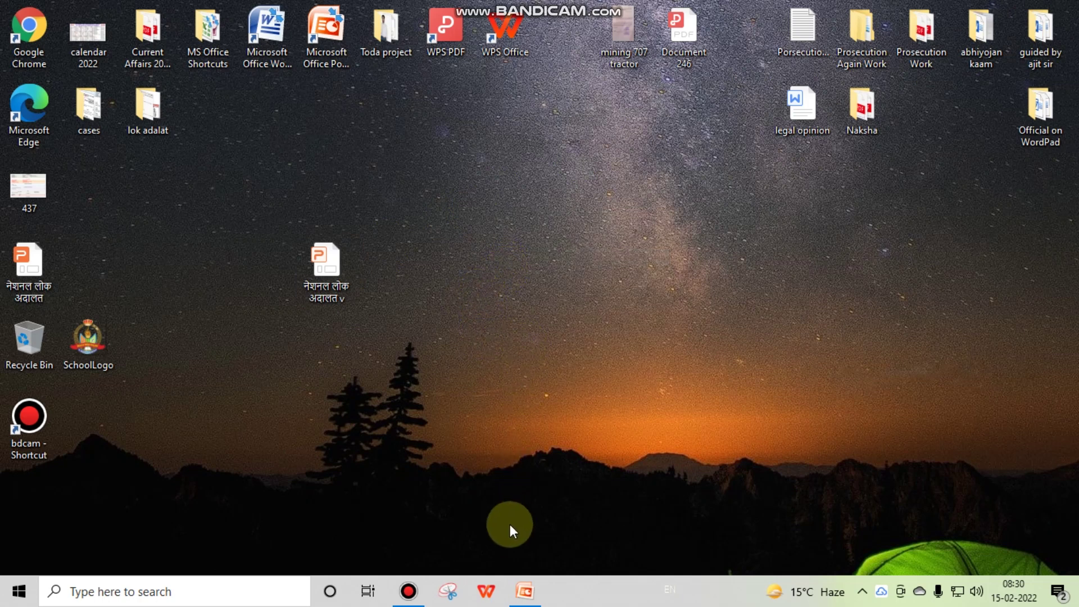
pyautogui.click(409, 591)
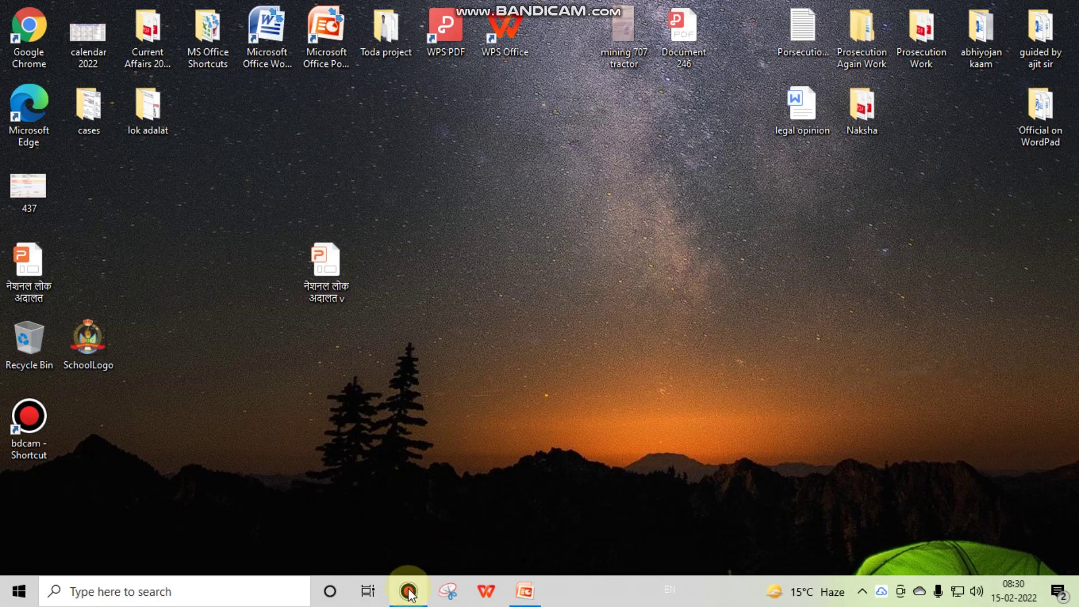